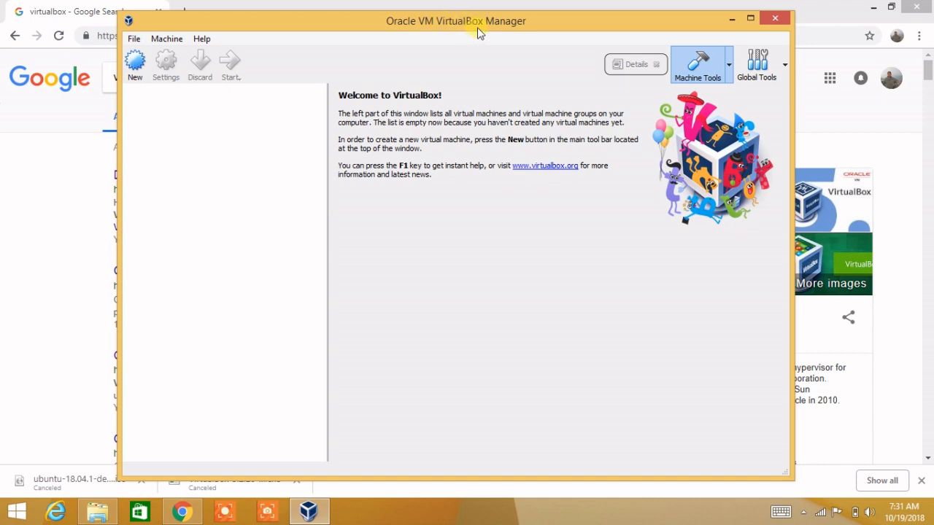
# Step: Bring Chrome's Google results for 'virtualbox' to the front and select the search term
pyautogui.click(58, 168)
pyautogui.moveTo(168, 78); pyautogui.dragTo(114, 84)
pyautogui.click(48, 179)
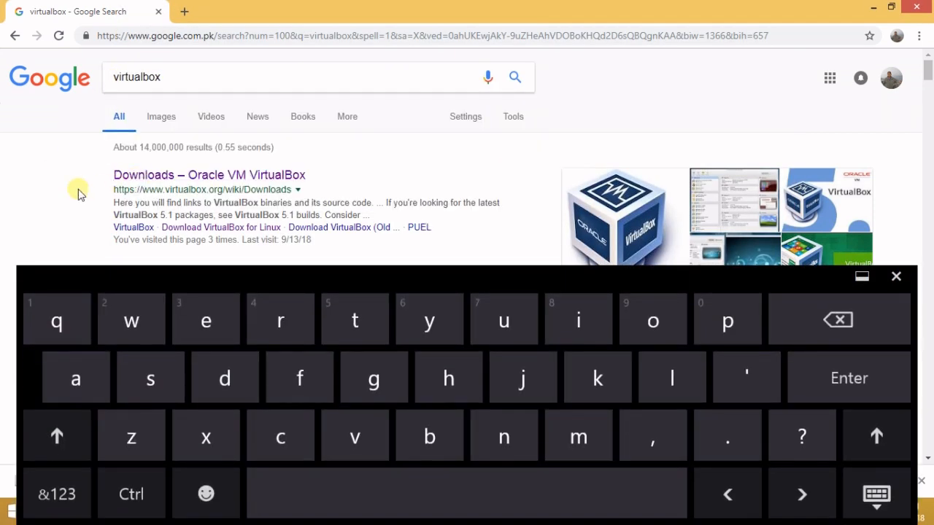
# Step: Open the VirtualBox Downloads result in a new Chrome tab and switch to it
pyautogui.click(895, 276)
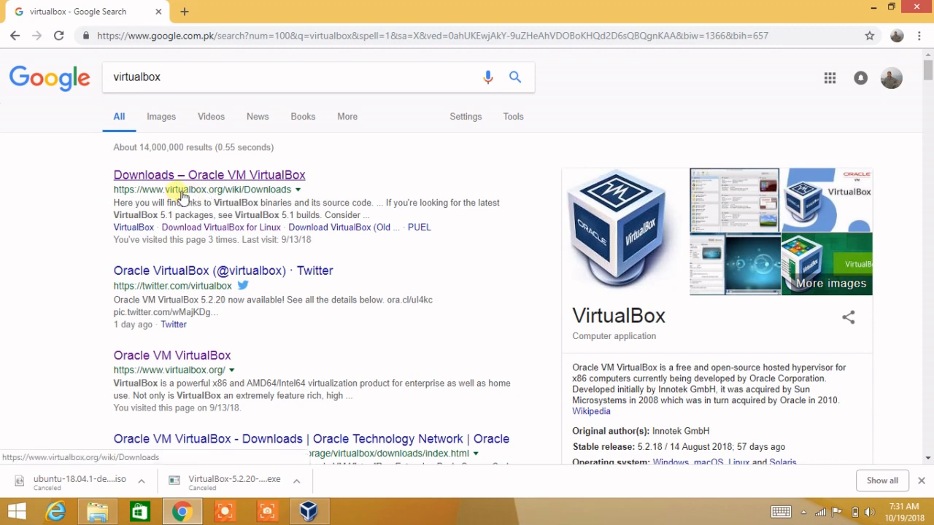
pyautogui.rightClick(267, 177)
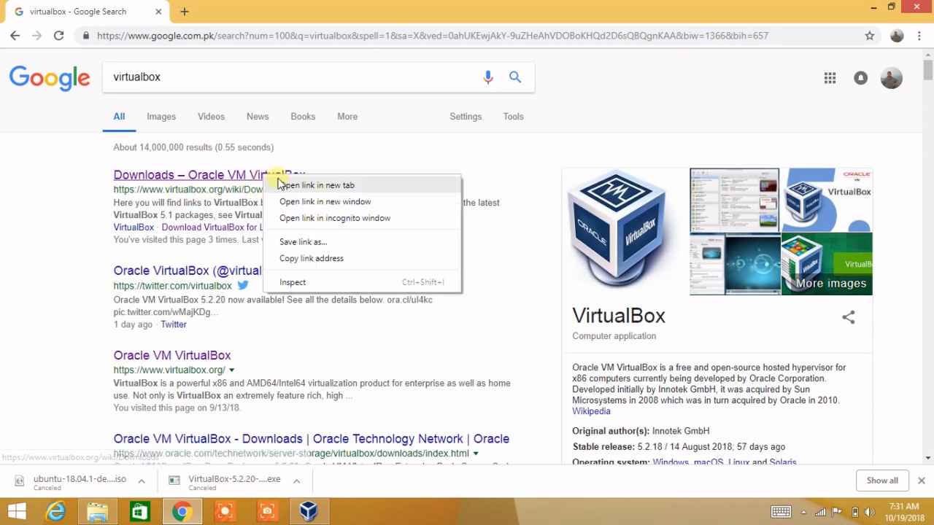
pyautogui.click(273, 183)
pyautogui.click(221, 14)
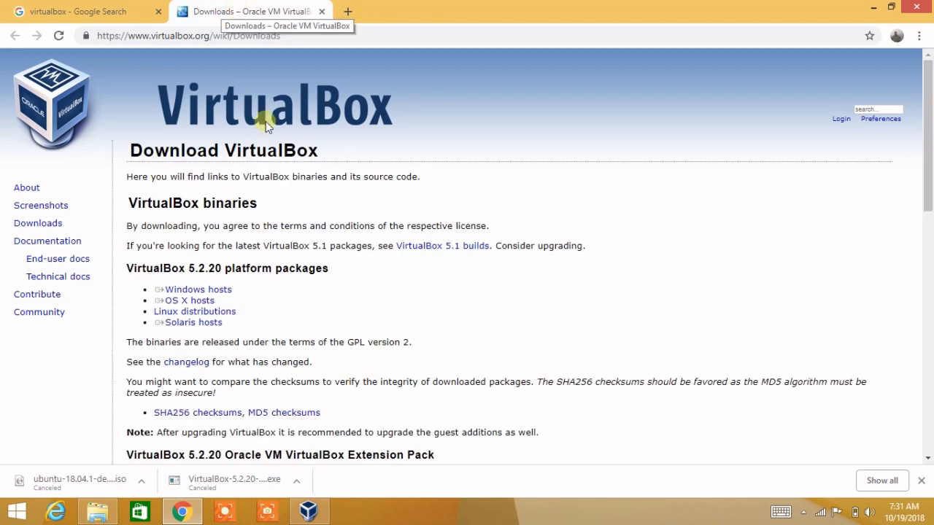
# Step: Start the 5.2.20 Windows hosts download, cancel it, and show the desktop
pyautogui.moveTo(241, 287); pyautogui.dragTo(188, 302)
pyautogui.click(211, 292)
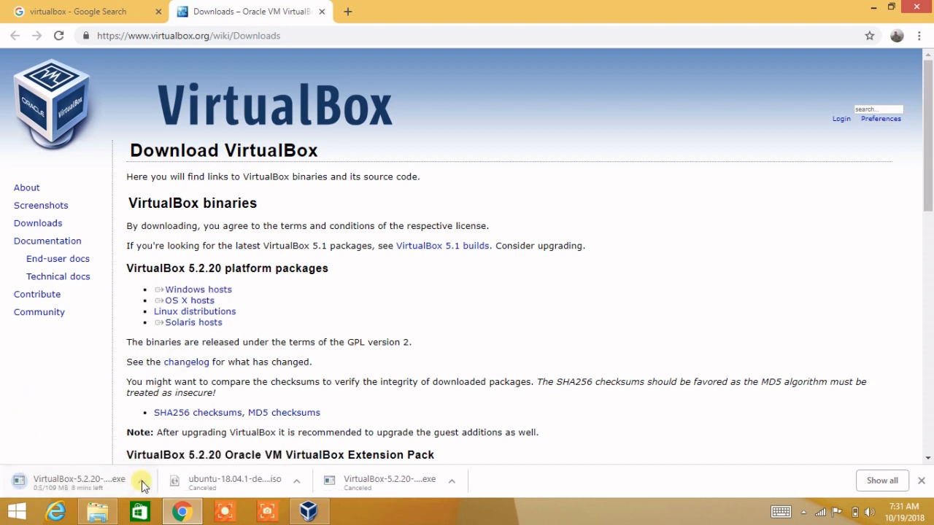
pyautogui.click(141, 481)
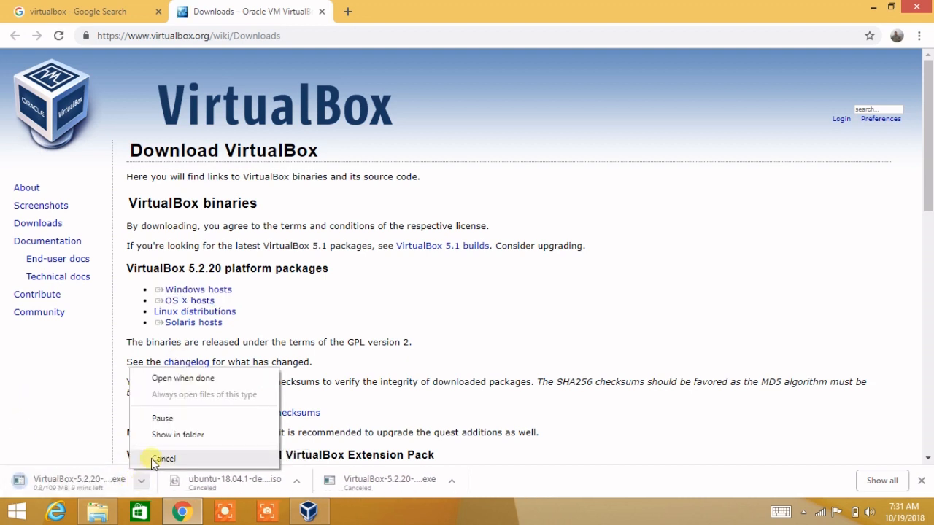
pyautogui.doubleClick(154, 463)
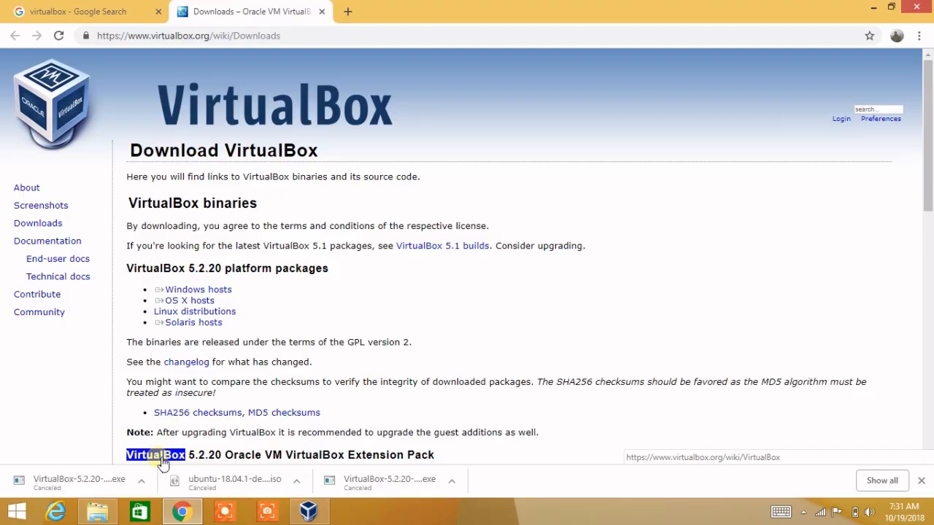
pyautogui.press('super+d')
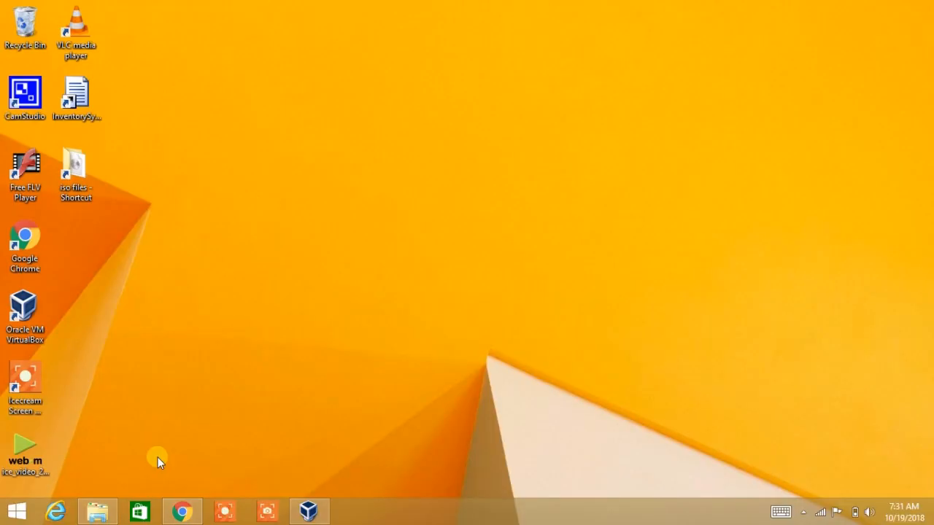
# Step: Restore the VirtualBox Manager window and begin a New virtual machine
pyautogui.click(310, 516)
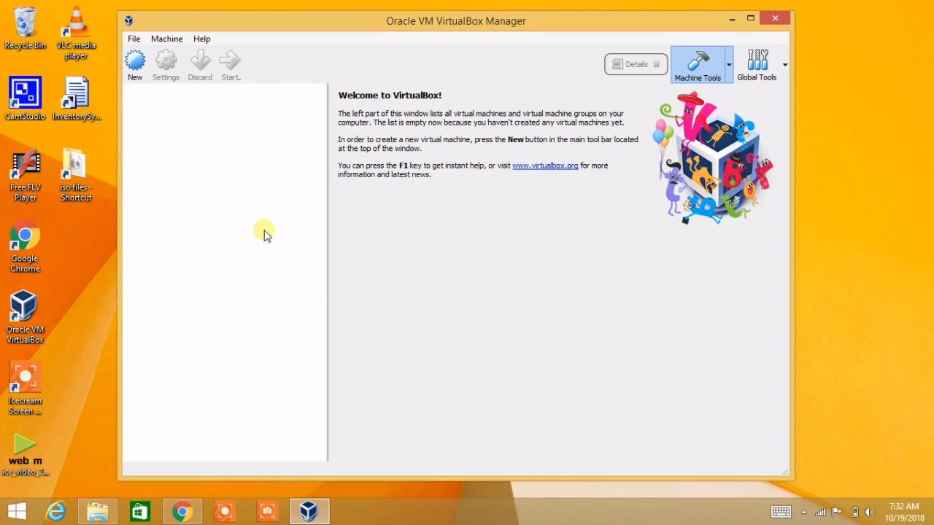
pyautogui.click(136, 80)
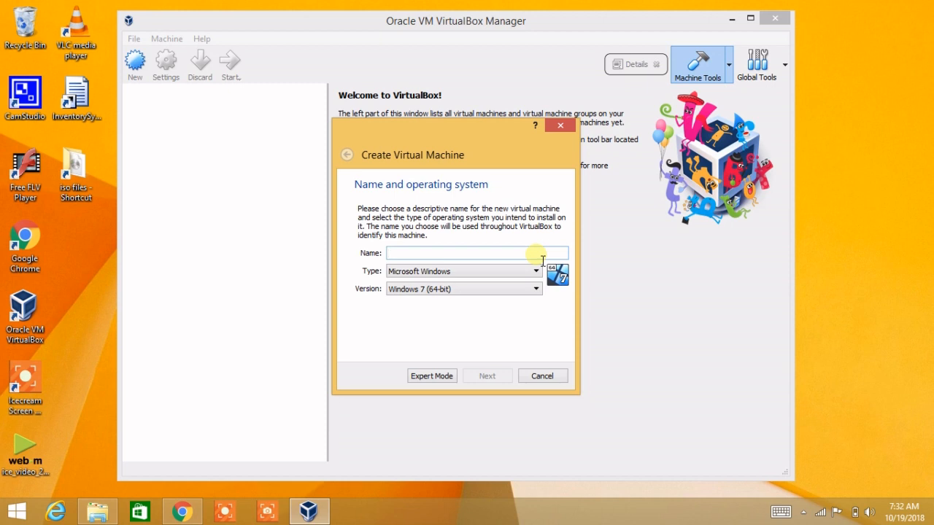
# Step: Name the machine 'Ubuntu Demo' as Linux, Ubuntu (64-bit) and continue to memory size
pyautogui.write('Ubu')
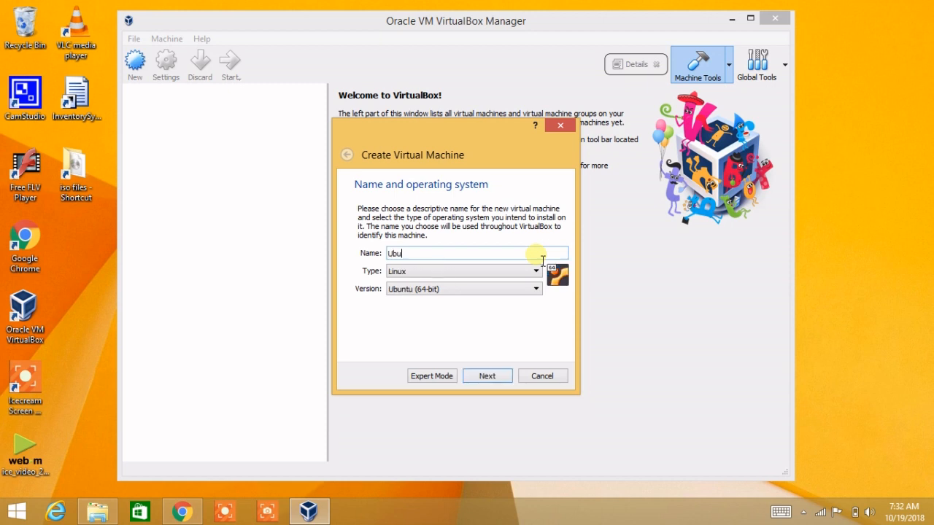
pyautogui.write('ntu Demo')
pyautogui.click(486, 376)
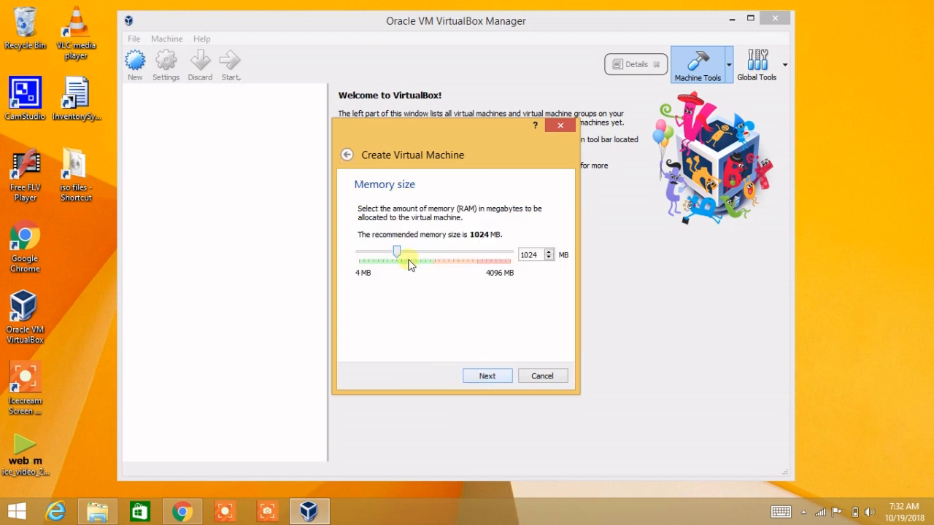
# Step: Allocate 2048 MB of memory and proceed to the Hard disk step
pyautogui.moveTo(398, 255); pyautogui.dragTo(435, 259)
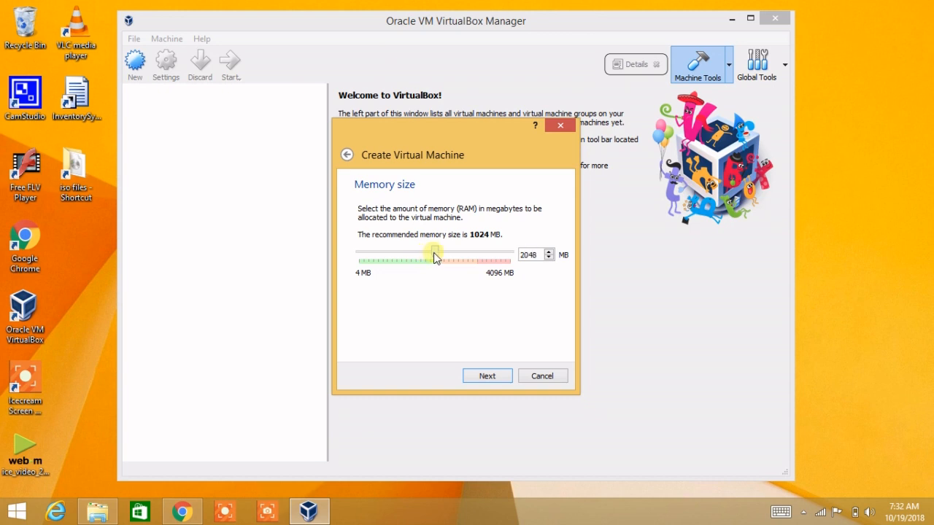
pyautogui.click(541, 256)
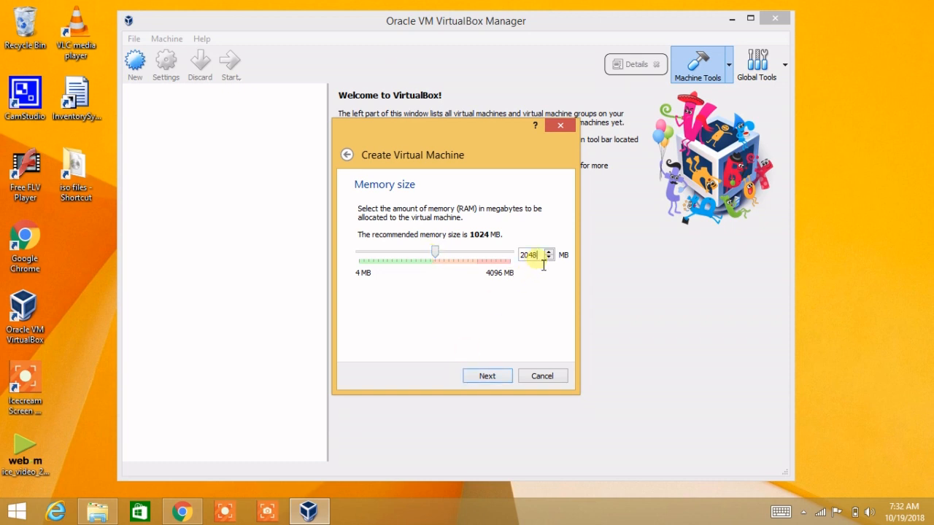
pyautogui.click(486, 378)
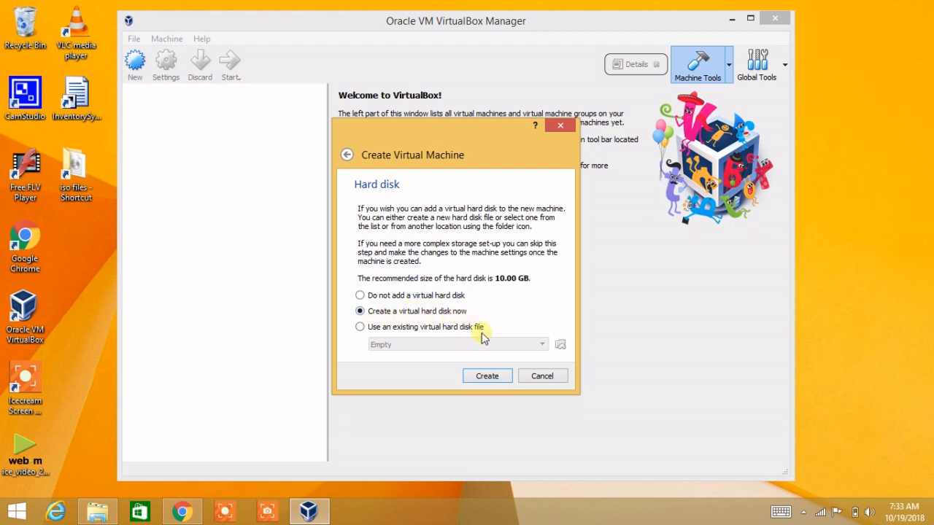
# Step: Create a new VDI hard disk, dynamically allocated, and reach its location and size step
pyautogui.click(481, 381)
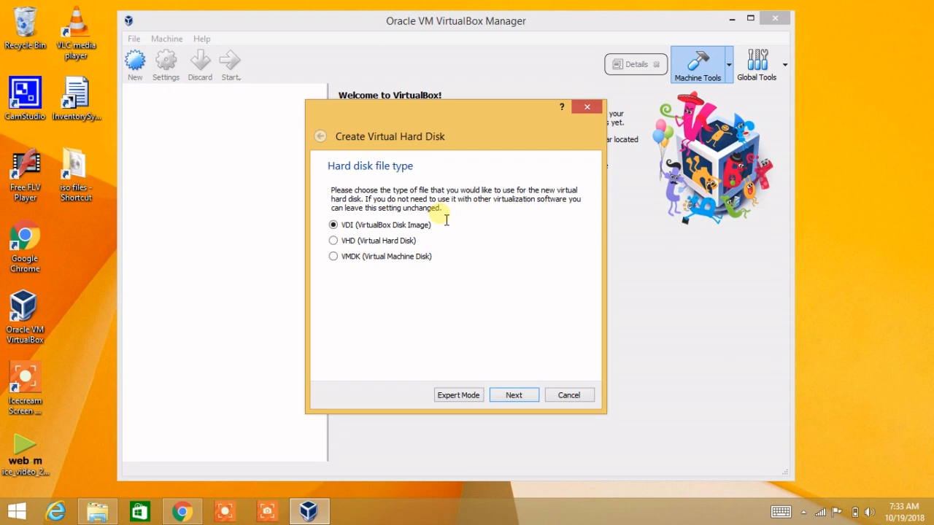
pyautogui.click(350, 242)
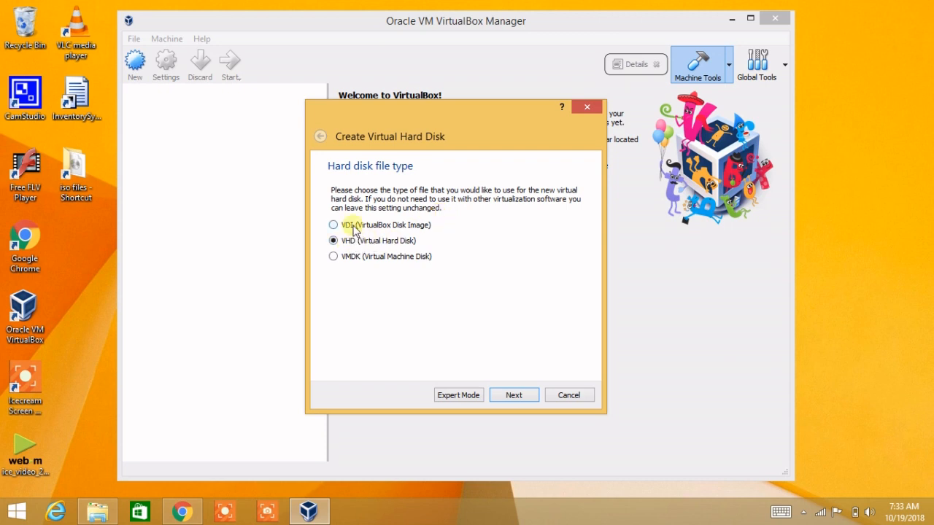
pyautogui.click(347, 225)
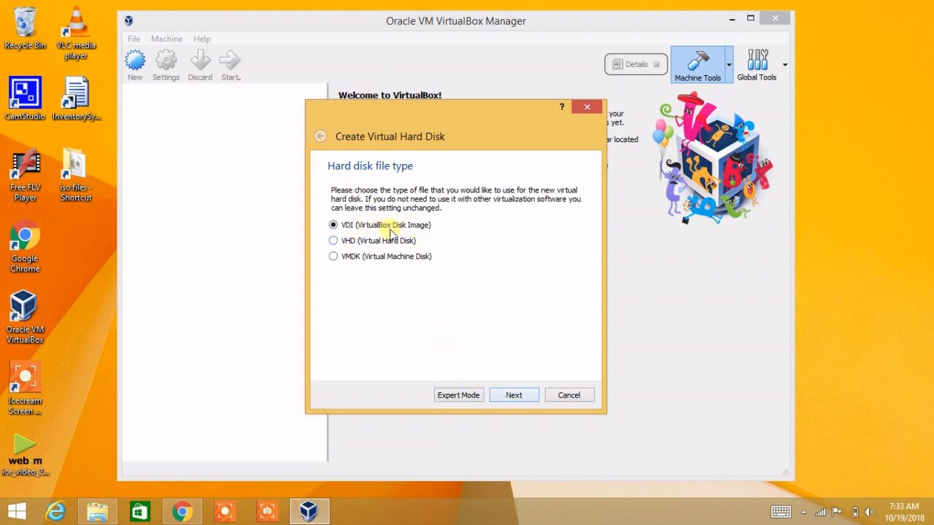
pyautogui.click(516, 399)
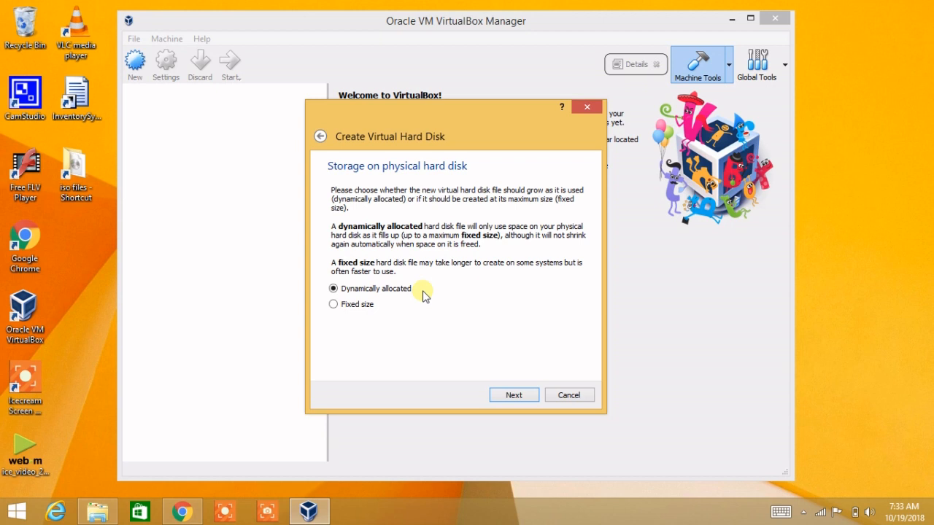
pyautogui.click(515, 398)
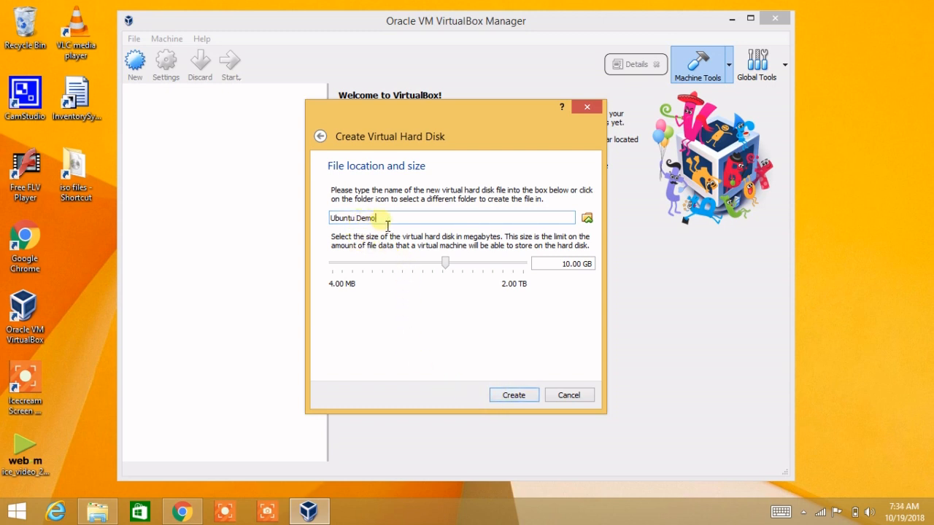
# Step: Save the disk file as Ubuntu Demo.vdi in D:\VirtualBox VMs
pyautogui.click(587, 219)
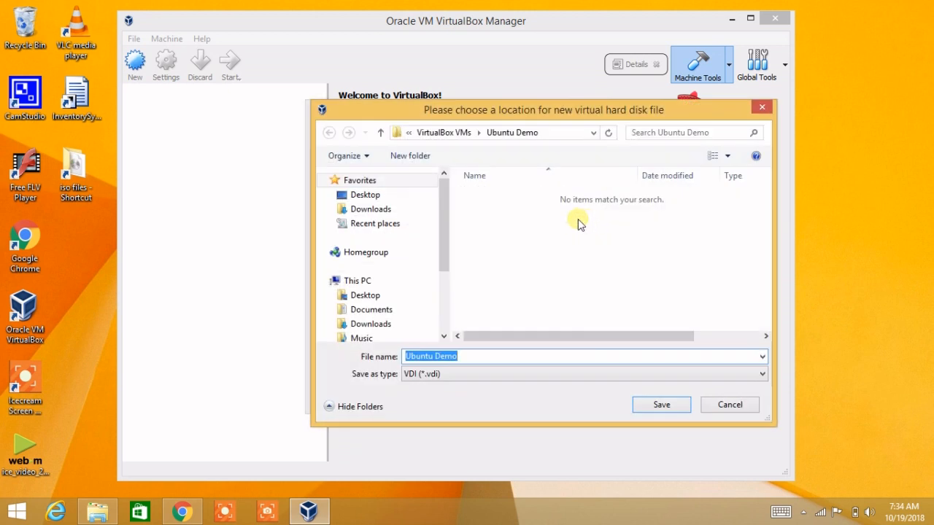
pyautogui.click(557, 133)
pyautogui.moveTo(478, 133); pyautogui.dragTo(419, 144)
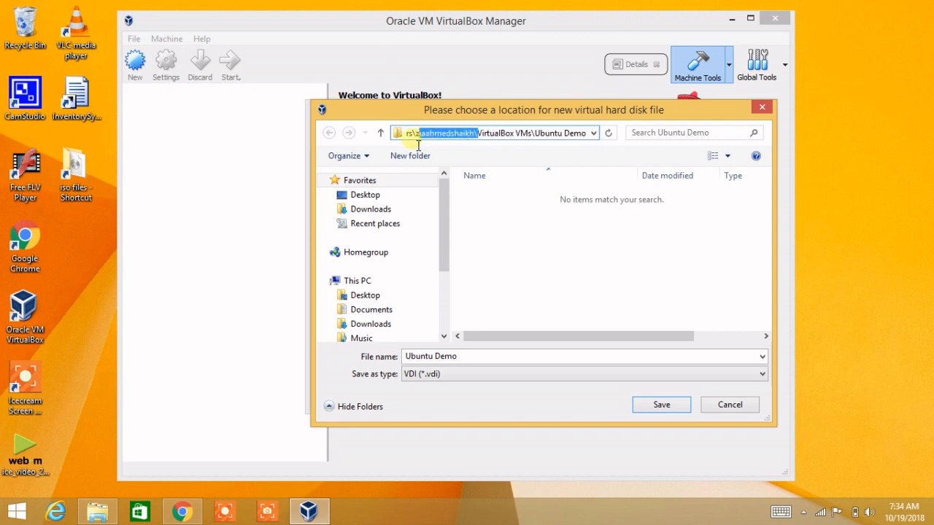
pyautogui.click(511, 283)
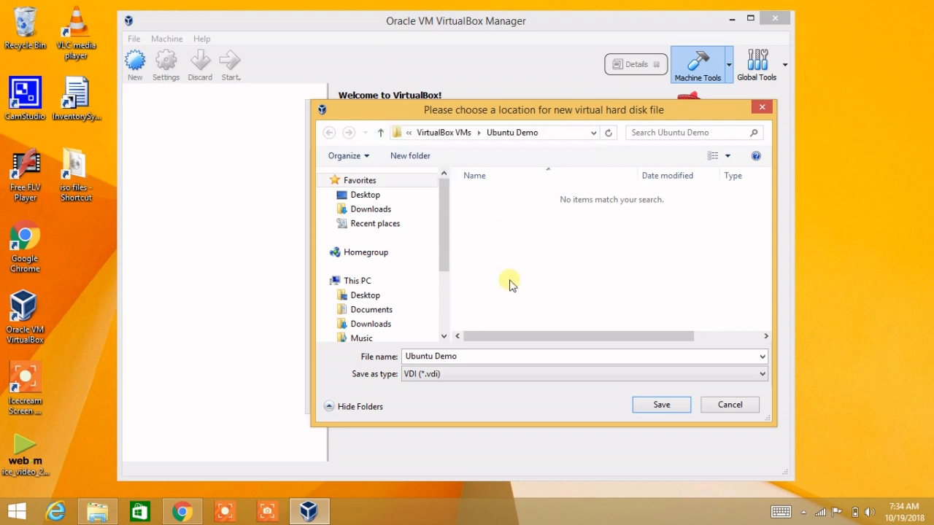
pyautogui.click(594, 133)
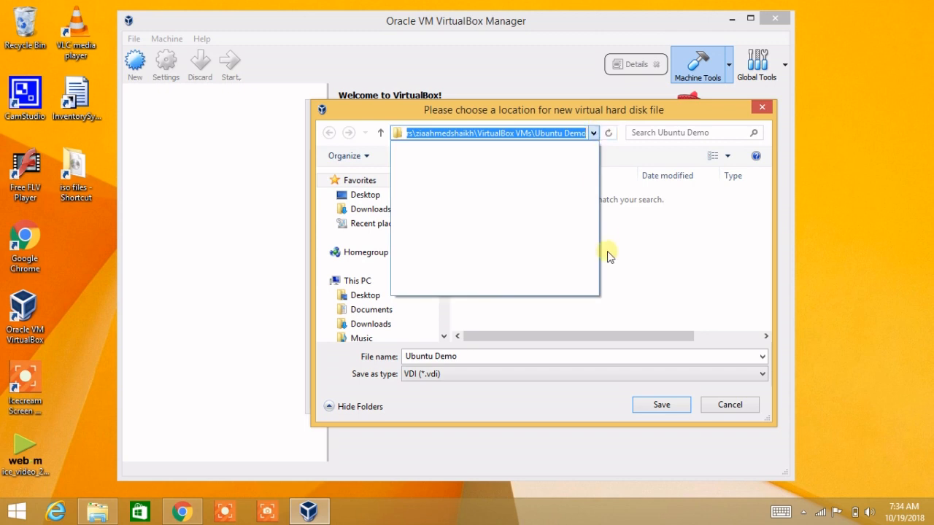
pyautogui.click(634, 258)
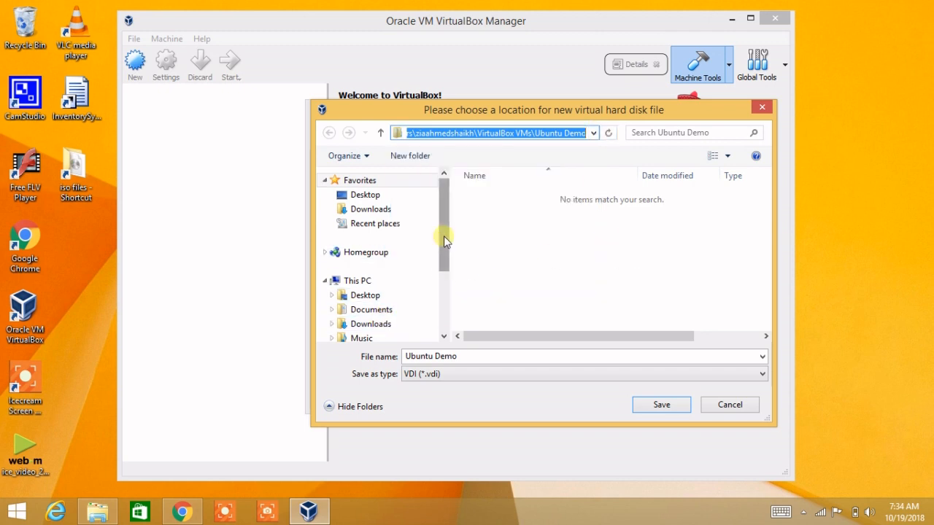
pyautogui.moveTo(444, 238); pyautogui.dragTo(444, 272)
pyautogui.click(412, 332)
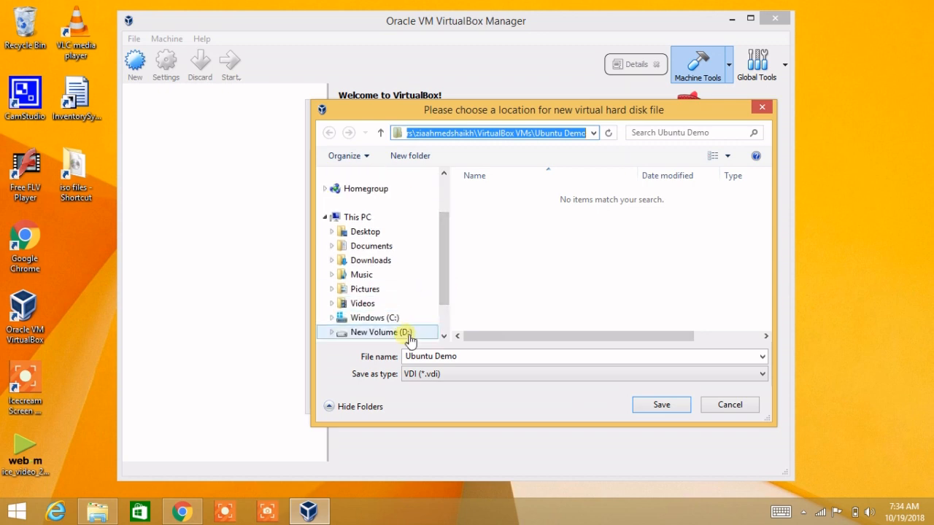
pyautogui.doubleClick(482, 285)
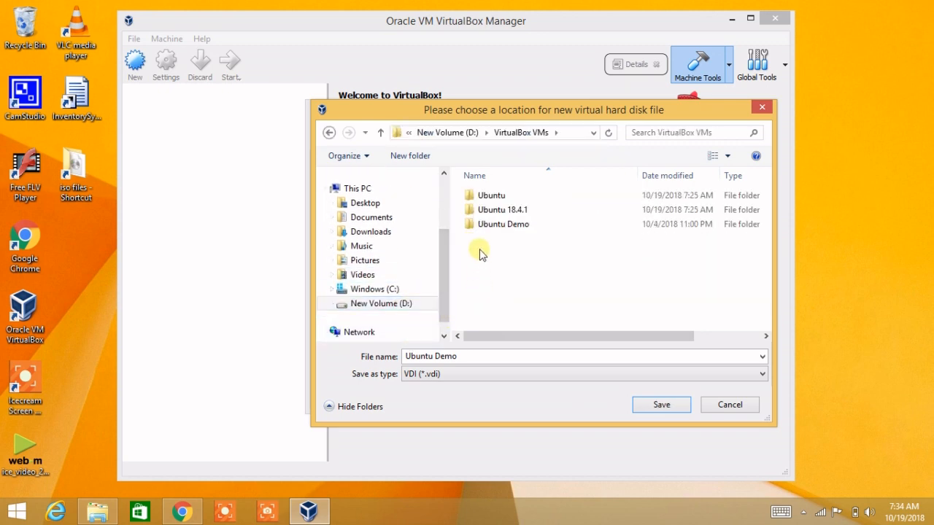
pyautogui.doubleClick(483, 357)
pyautogui.click(670, 411)
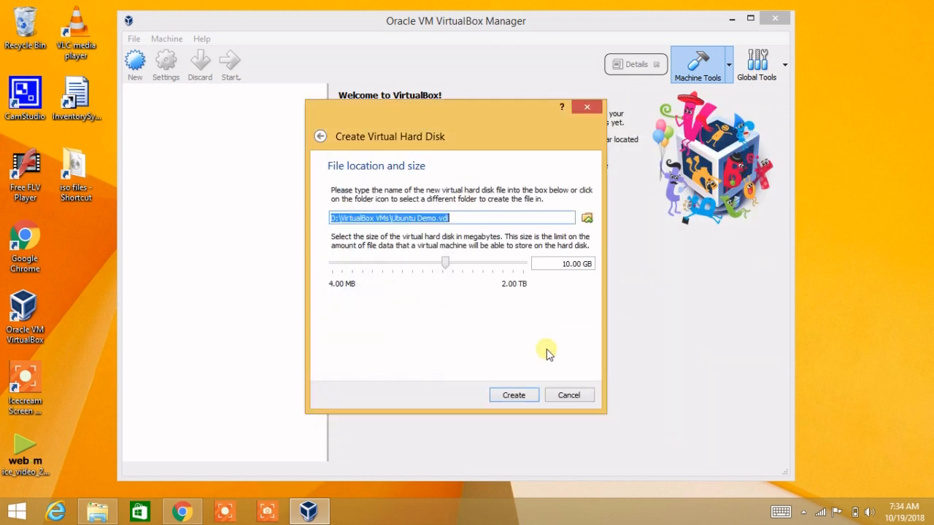
# Step: Create the 10.00 GB disk to finish Ubuntu Demo, then return to Chrome
pyautogui.click(343, 220)
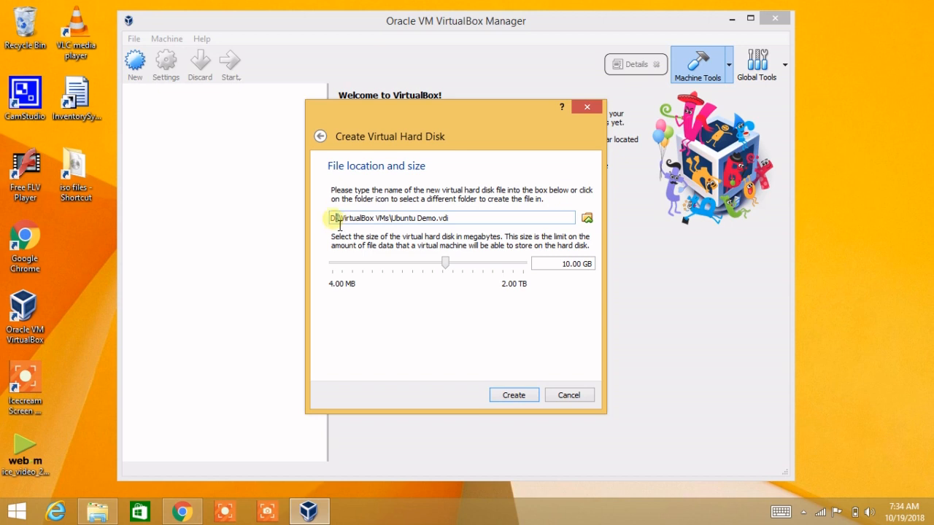
pyautogui.click(367, 220)
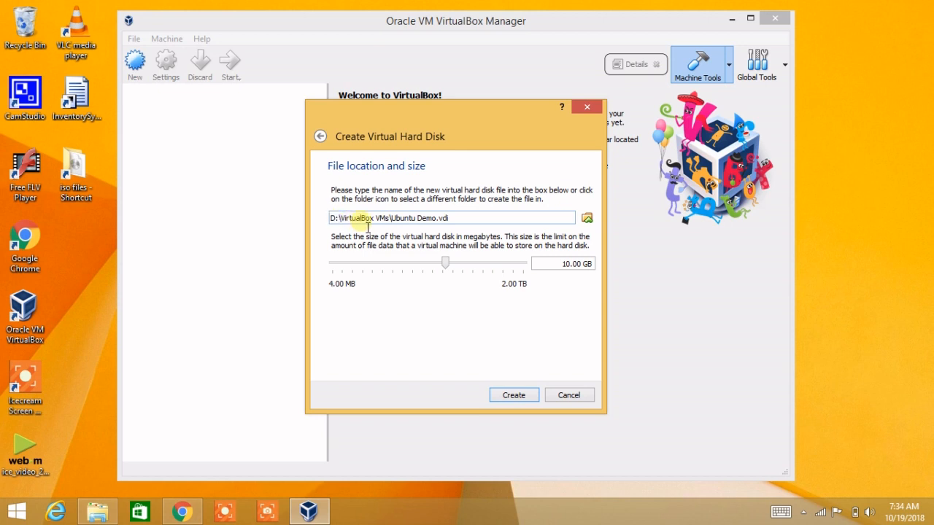
pyautogui.click(511, 396)
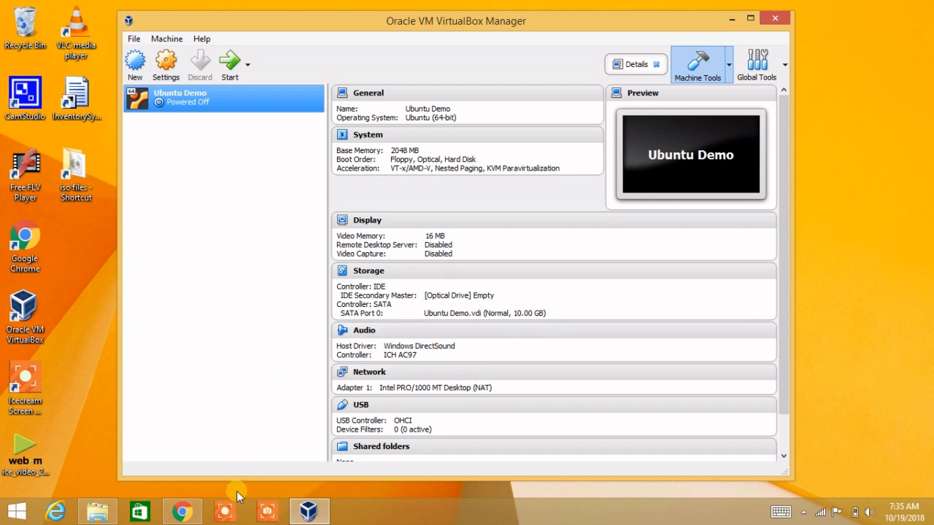
pyautogui.click(182, 512)
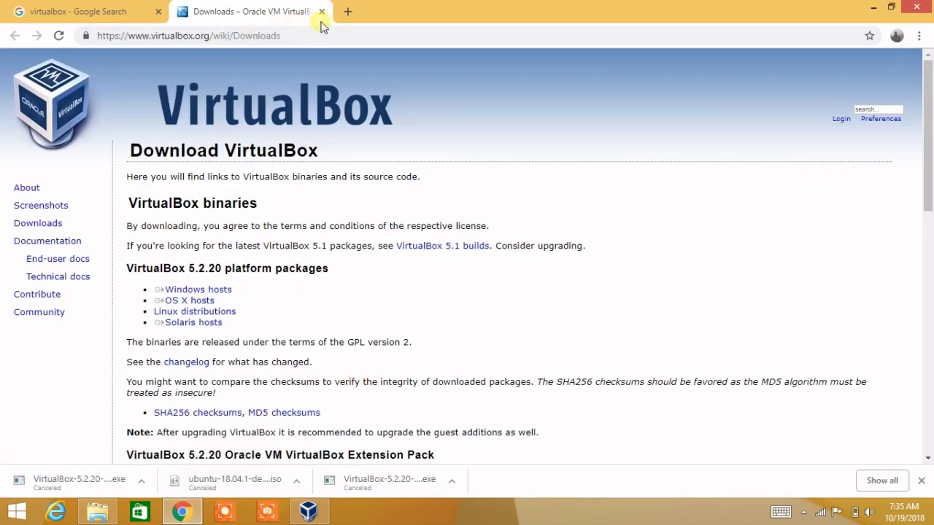
# Step: Search 'ubuntu' in a new tab and open the Ubuntu Desktop download page
pyautogui.click(347, 11)
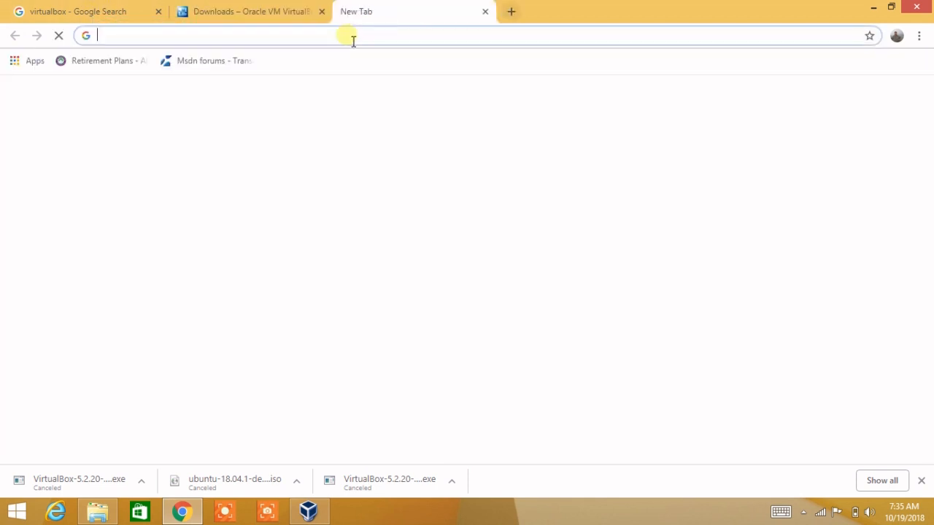
pyautogui.write('ubun')
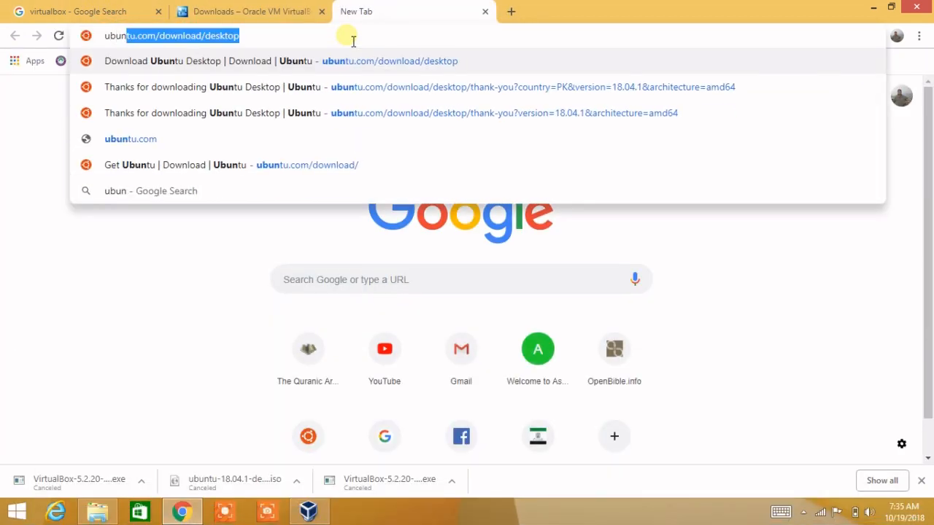
pyautogui.write('tu')
pyautogui.press('Return')
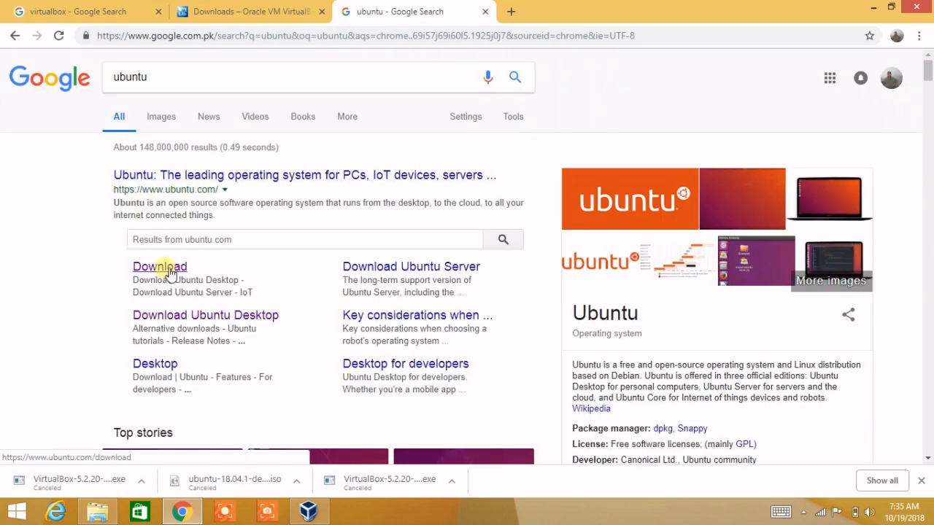
pyautogui.click(245, 323)
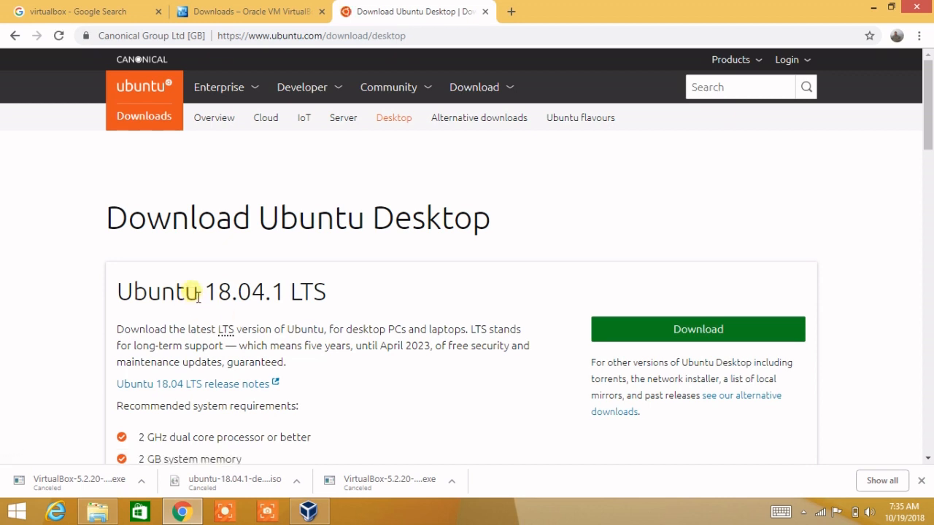
# Step: Start the Ubuntu 18.04.1 Desktop ISO download, then cancel it from the download bar
pyautogui.moveTo(204, 294); pyautogui.dragTo(294, 291)
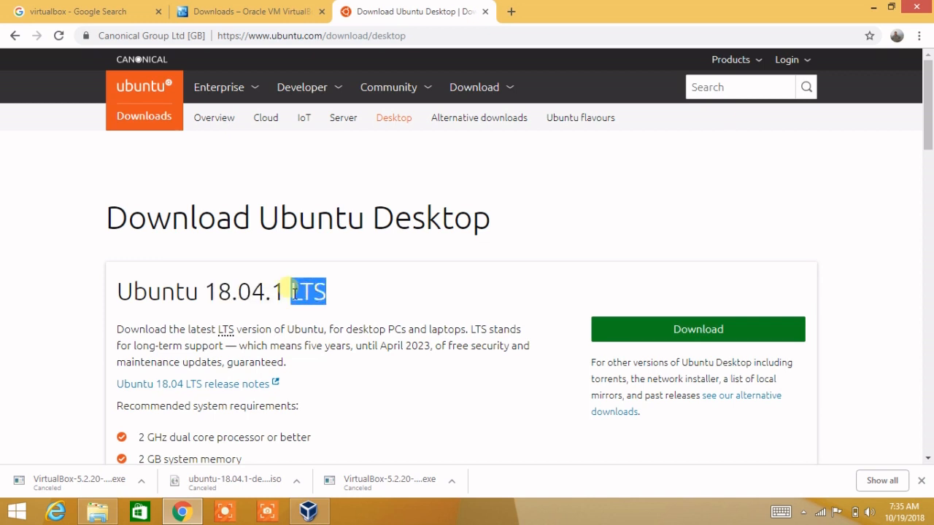
pyautogui.scroll(-2, 294, 292)
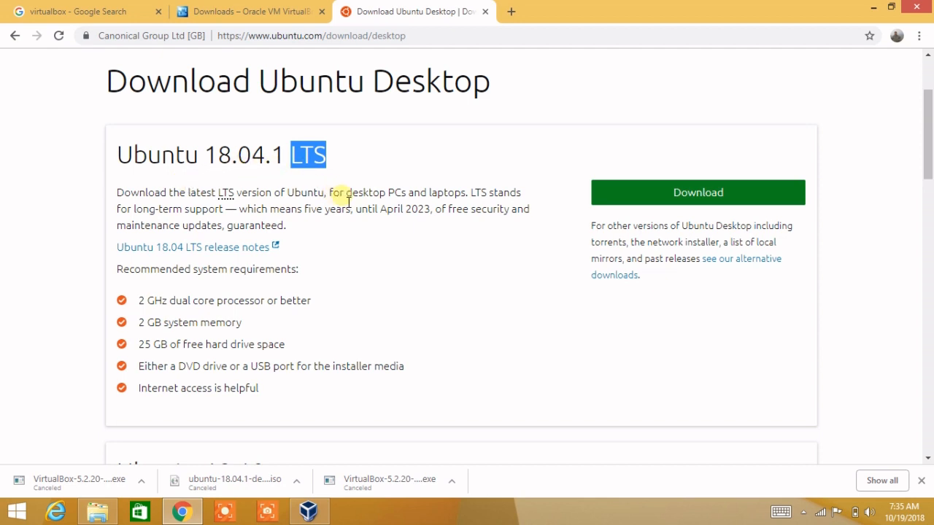
pyautogui.click(442, 208)
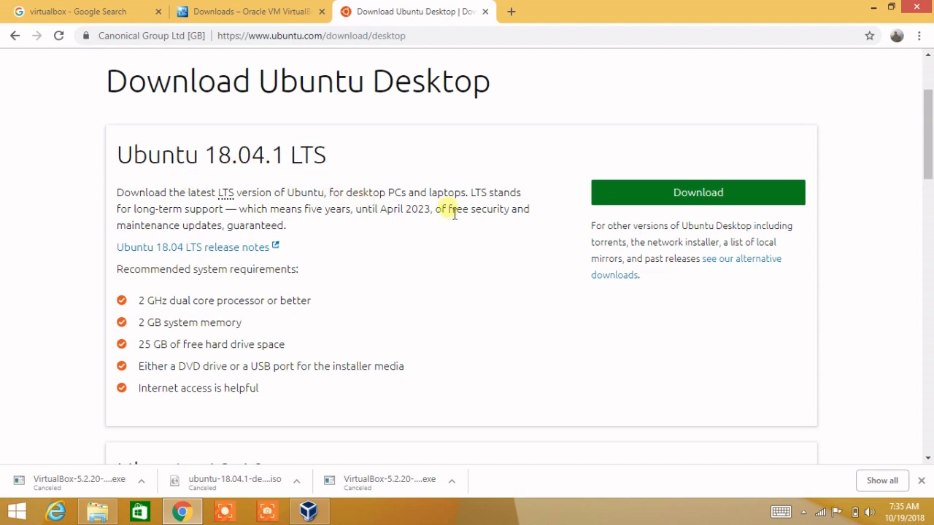
pyautogui.click(678, 203)
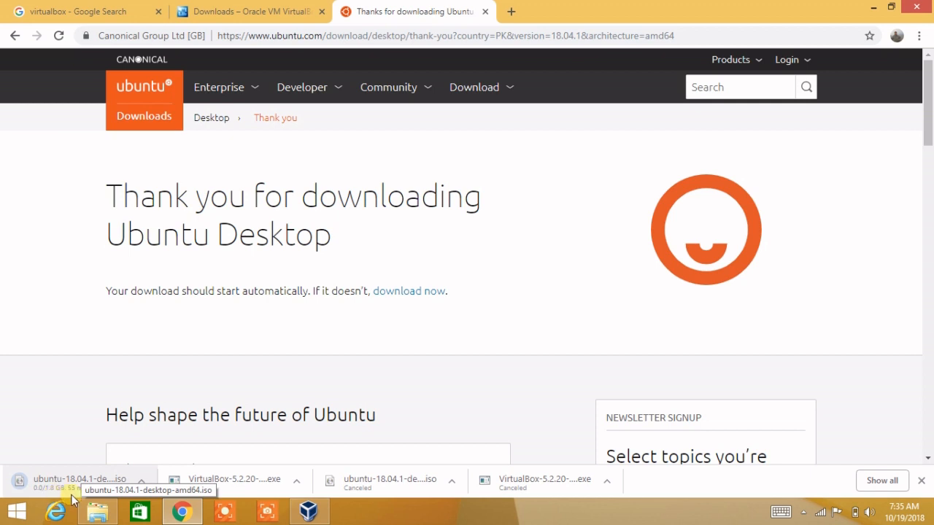
pyautogui.click(143, 484)
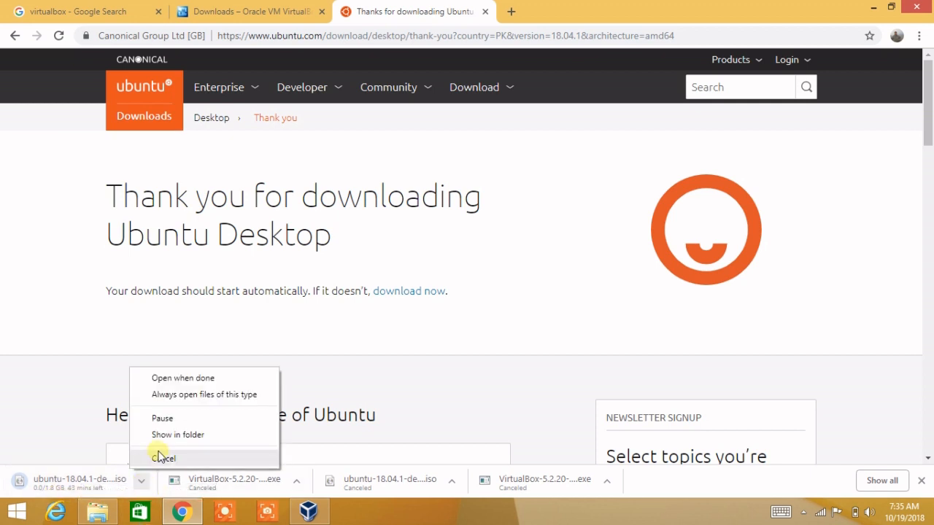
pyautogui.click(165, 458)
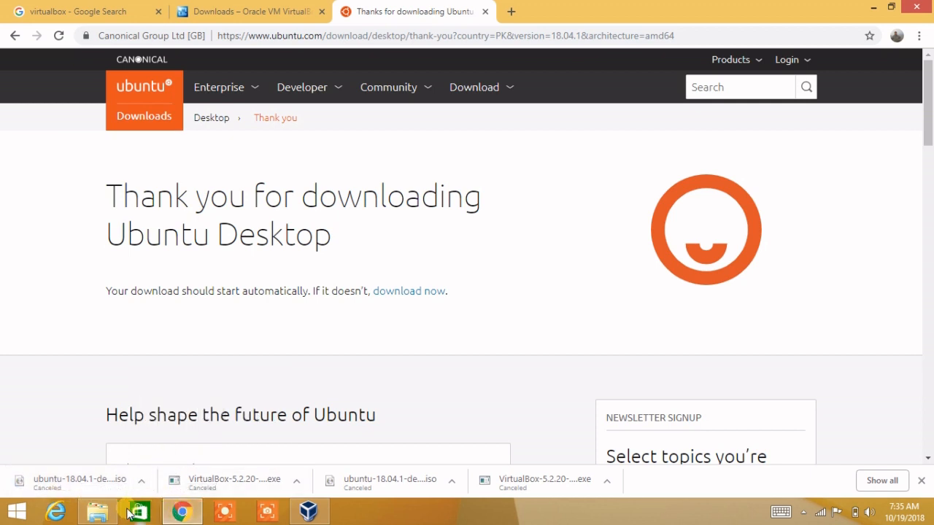
# Step: Minimize Chrome and open the iso files folder from its desktop shortcut
pyautogui.click(183, 511)
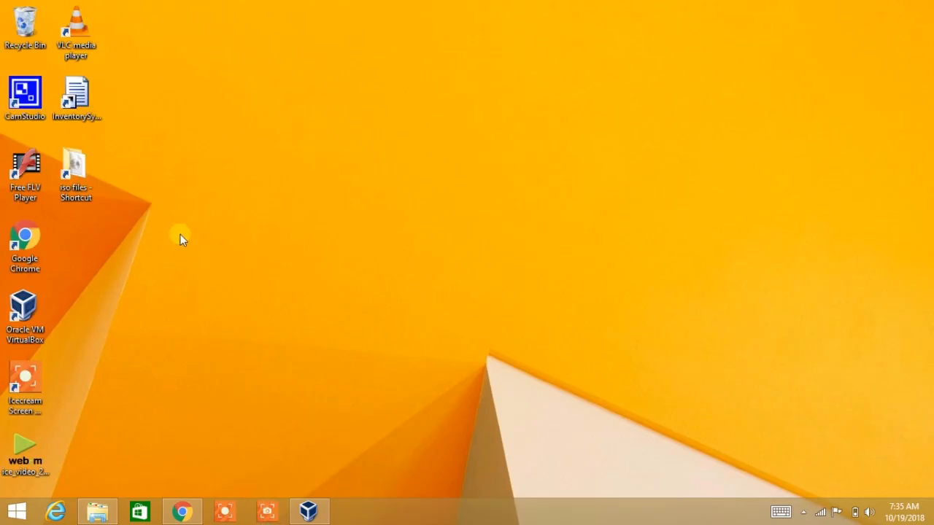
pyautogui.doubleClick(86, 194)
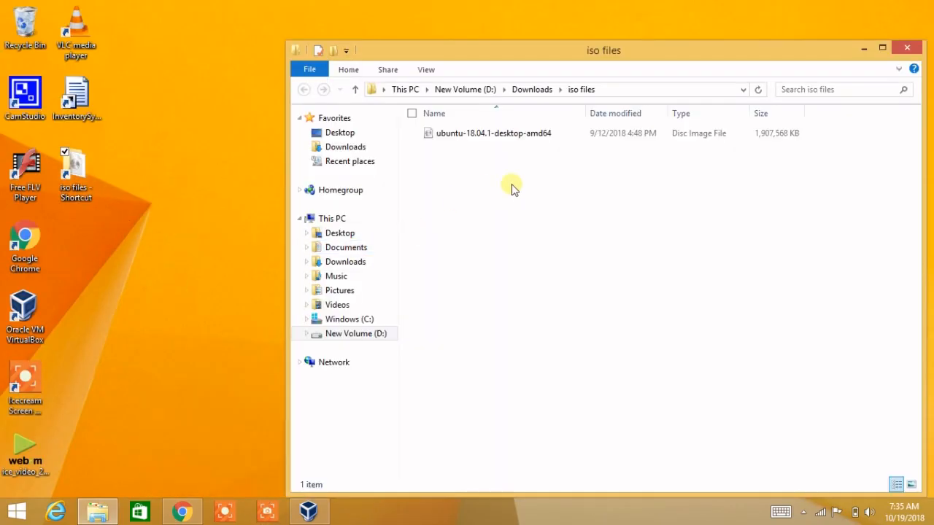
pyautogui.moveTo(490, 50); pyautogui.dragTo(381, 31)
# Step: Check the Ubuntu ISO's Properties, confirming its size is 1.81 GB, and close them unchanged
pyautogui.click(379, 119)
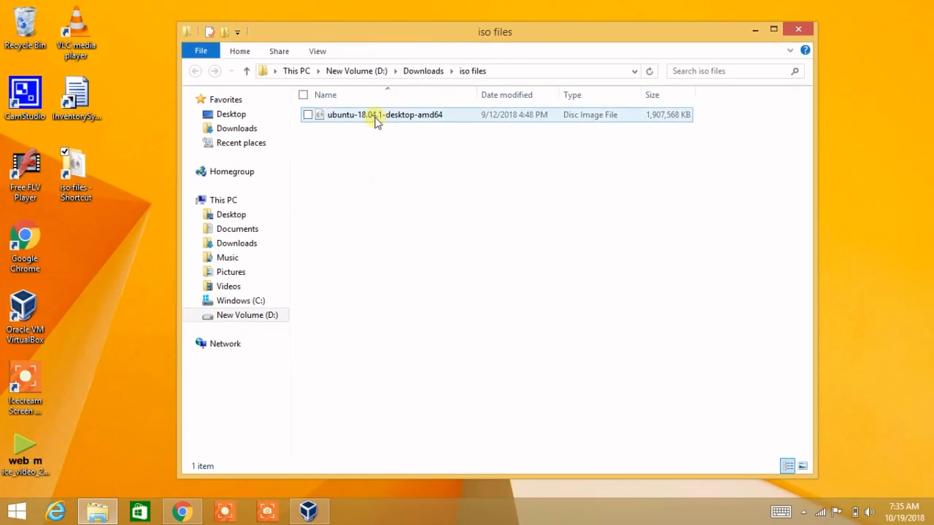
pyautogui.rightClick(379, 120)
pyautogui.click(348, 307)
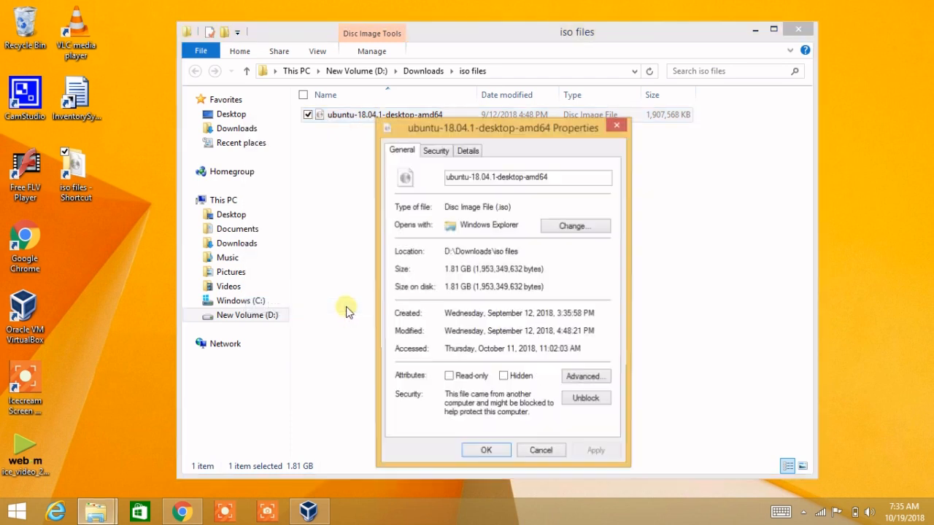
pyautogui.moveTo(446, 269); pyautogui.dragTo(472, 270)
pyautogui.click(461, 287)
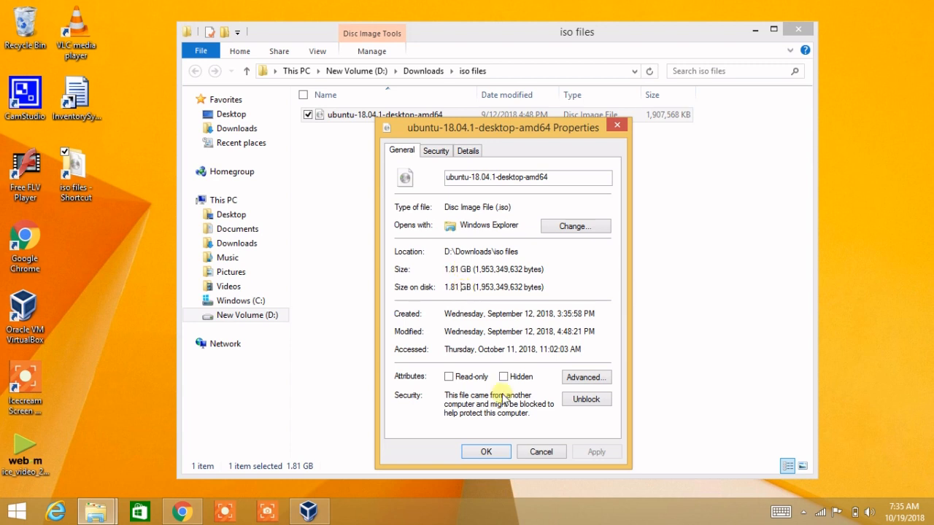
pyautogui.click(540, 451)
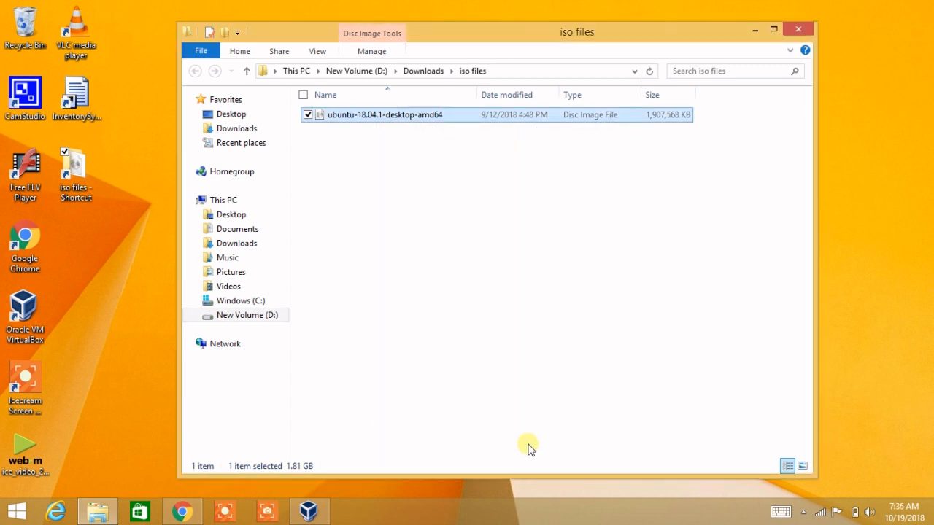
# Step: Check the folder path D:\Downloads\iso files, then bring VirtualBox Manager to the front
pyautogui.click(523, 219)
pyautogui.click(504, 73)
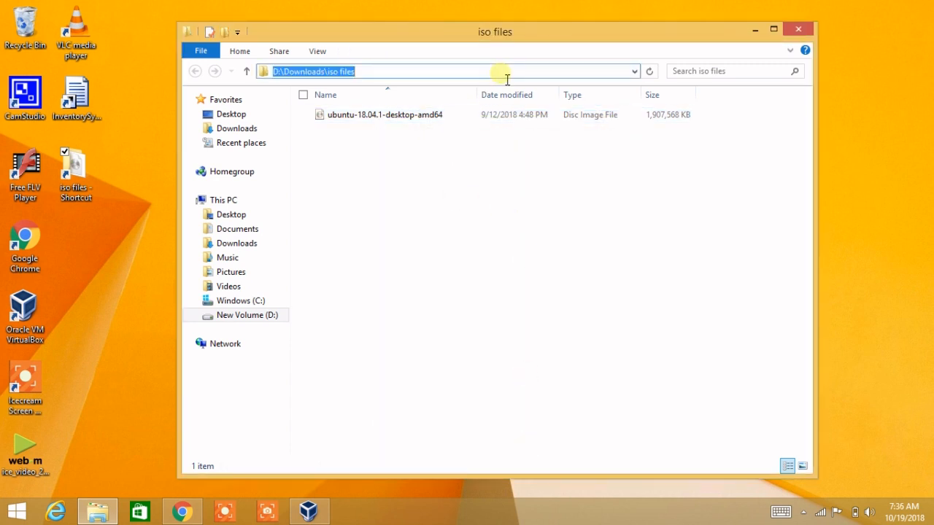
pyautogui.click(397, 330)
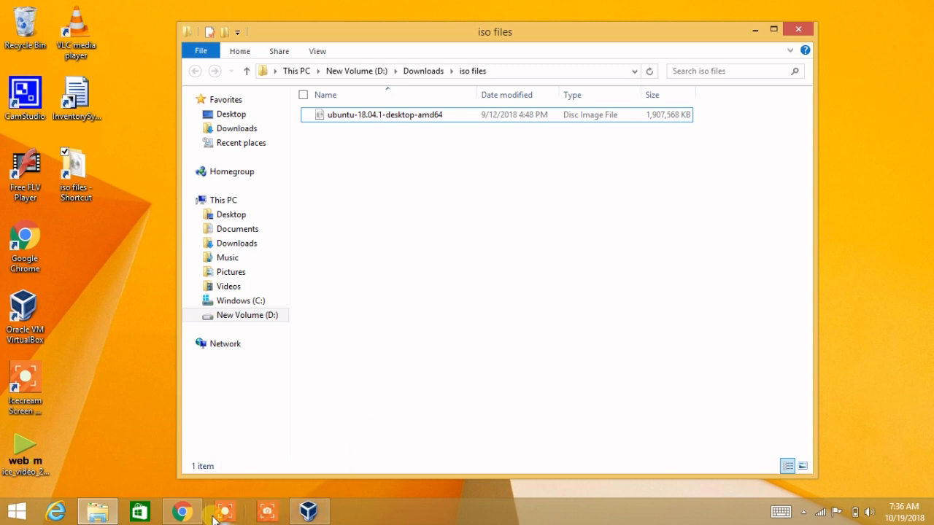
pyautogui.click(308, 510)
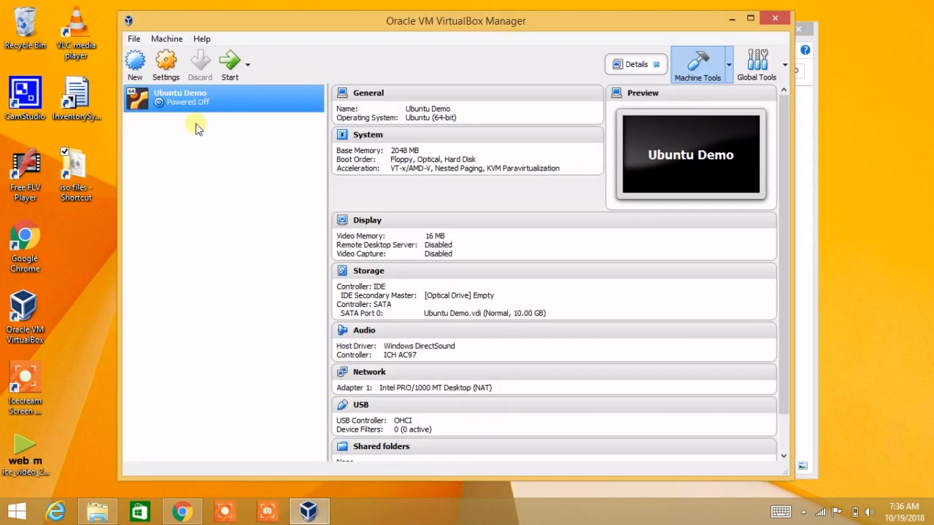
# Step: Review Ubuntu Demo's System and Storage settings, including Ubuntu Demo.vdi, and cancel without changes
pyautogui.rightClick(182, 100)
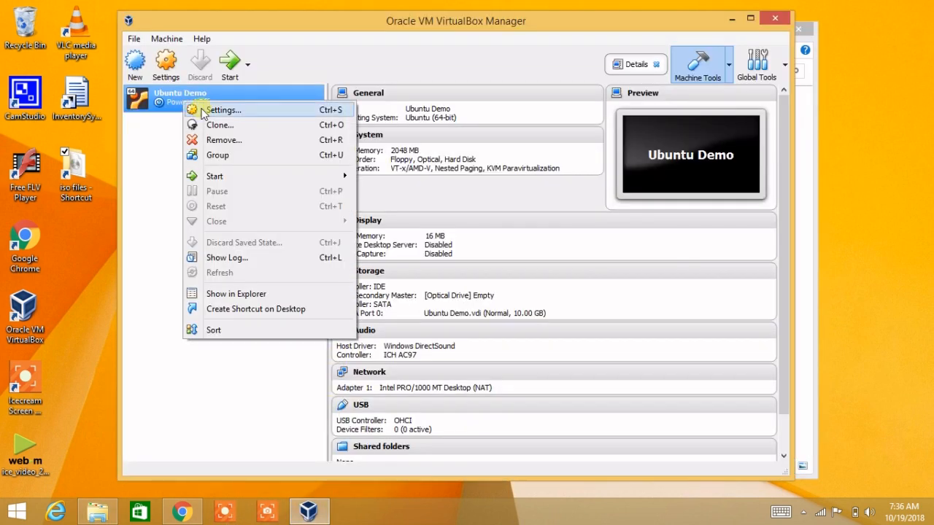
pyautogui.click(241, 115)
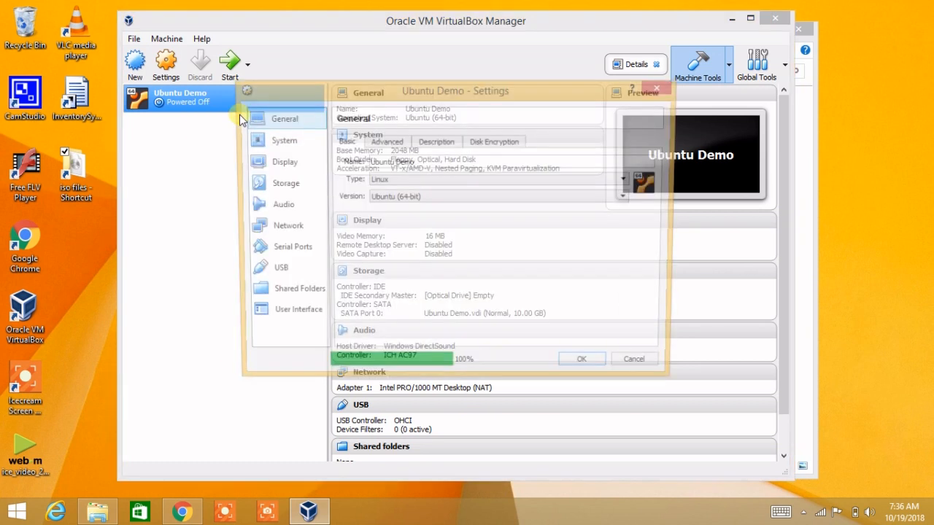
pyautogui.click(280, 144)
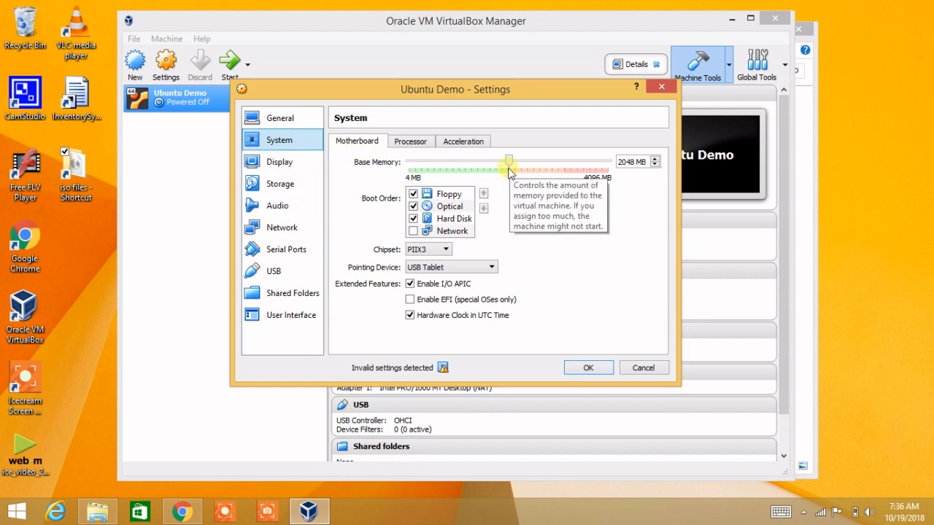
pyautogui.click(300, 187)
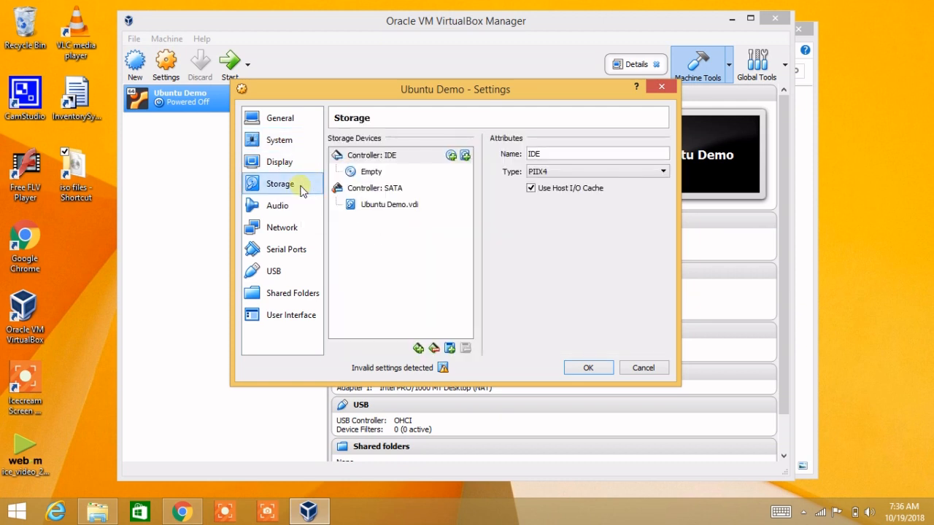
pyautogui.click(387, 206)
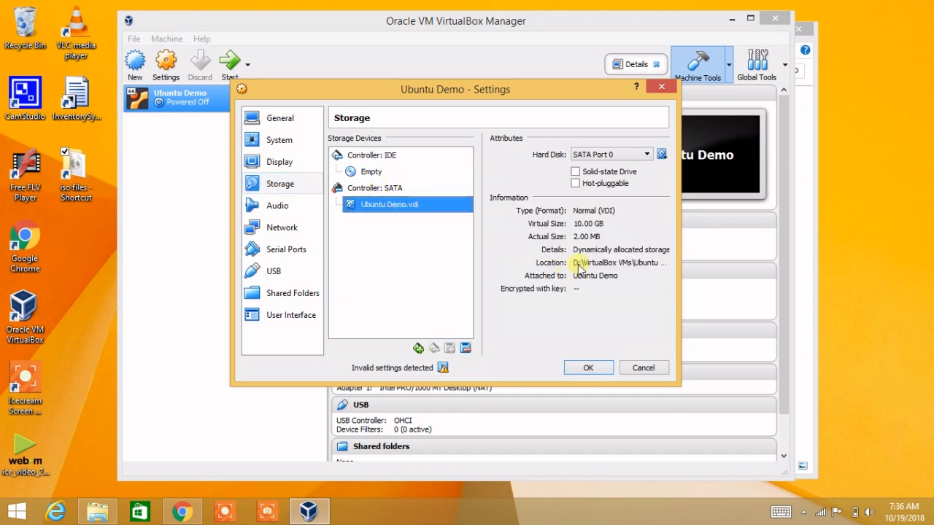
pyautogui.click(643, 369)
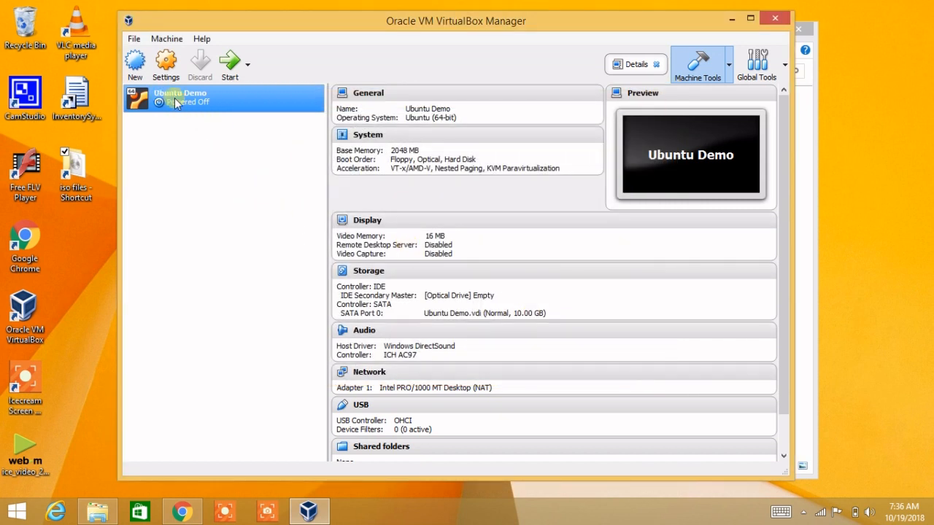
pyautogui.click(142, 41)
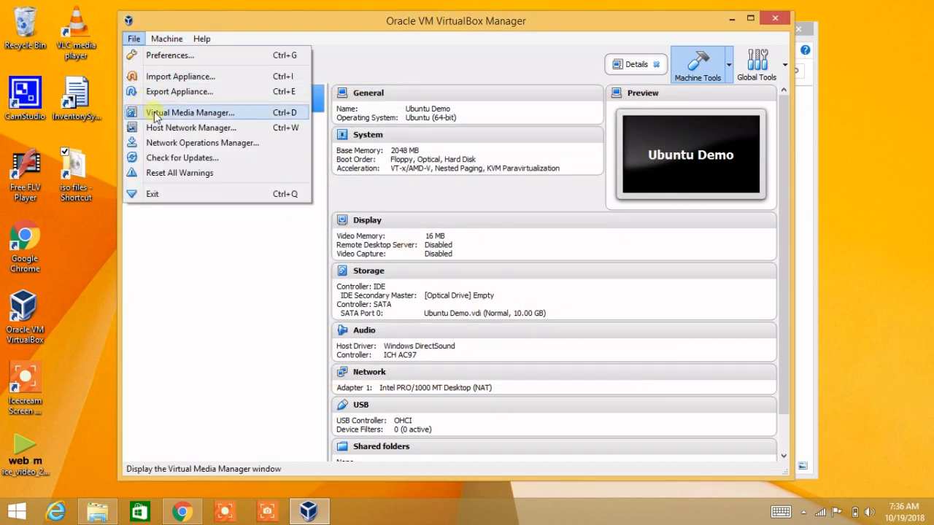
# Step: Inspect the 10.00 GB Ubuntu Demo.vdi in Virtual Media Manager, then reopen Ubuntu Demo's Settings
pyautogui.click(212, 116)
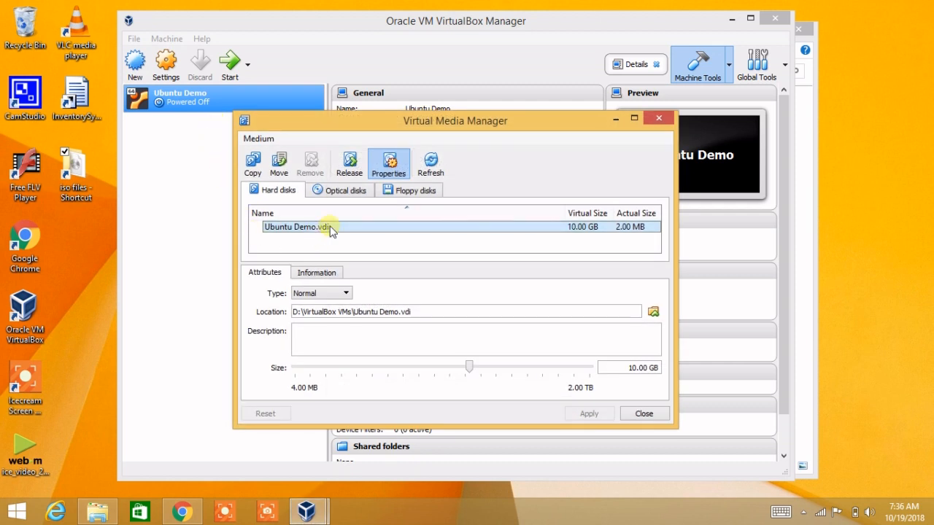
pyautogui.click(653, 312)
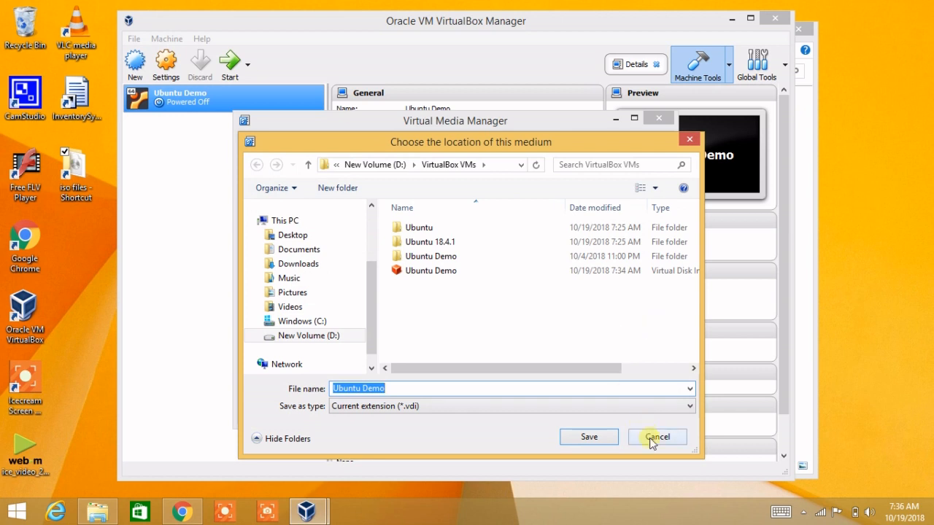
pyautogui.click(652, 438)
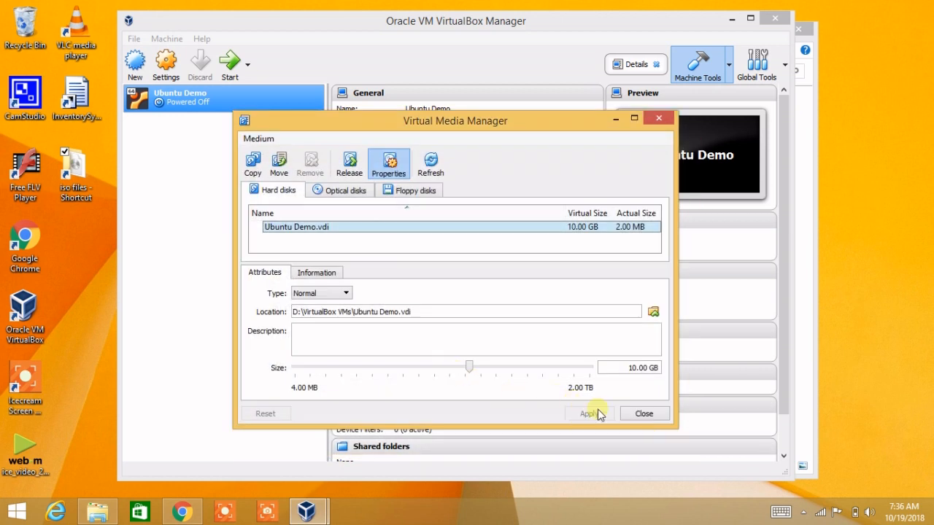
pyautogui.click(644, 414)
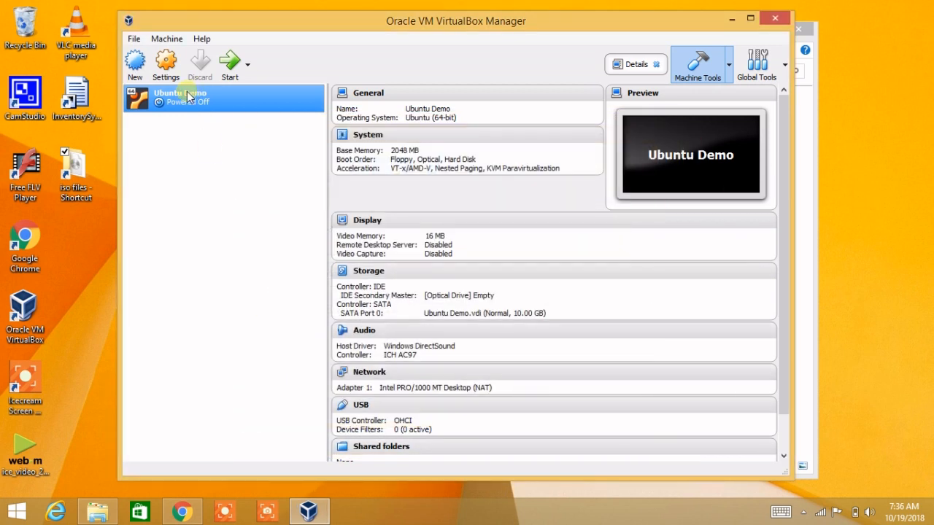
pyautogui.click(166, 62)
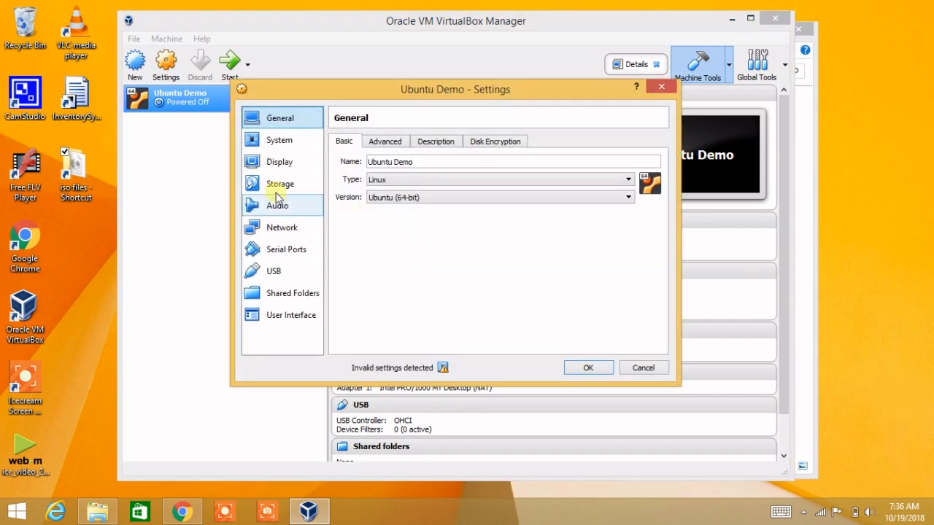
# Step: Insert ubuntu-18.04.1-desktop-amd64.iso into the empty IDE optical drive under Storage and click OK
pyautogui.click(275, 184)
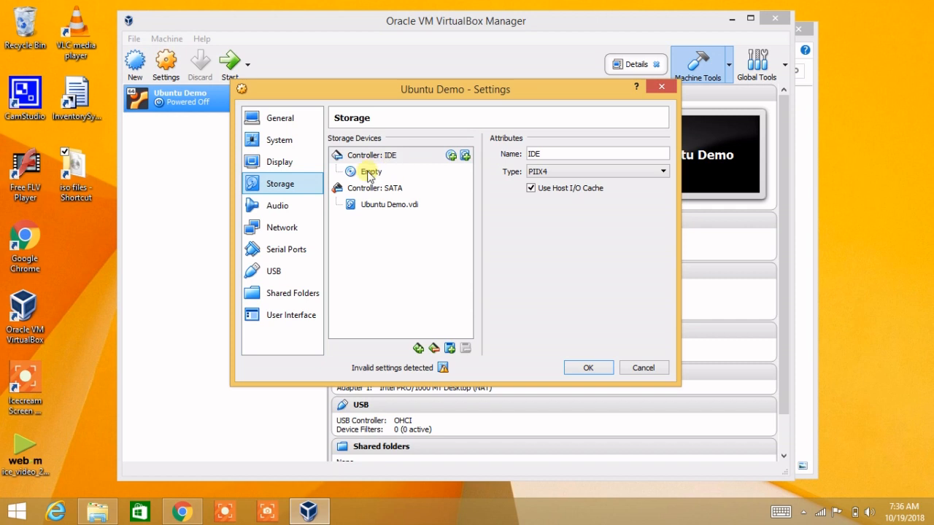
pyautogui.click(370, 175)
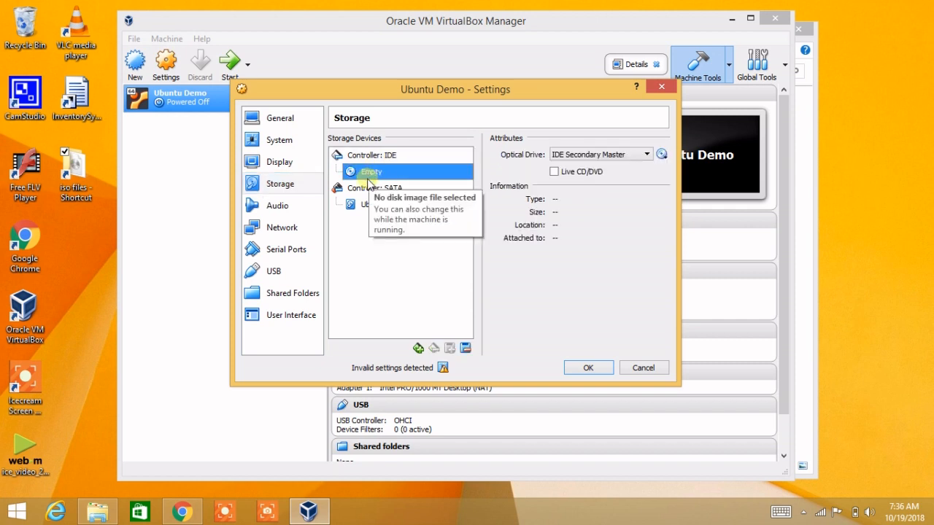
pyautogui.click(663, 157)
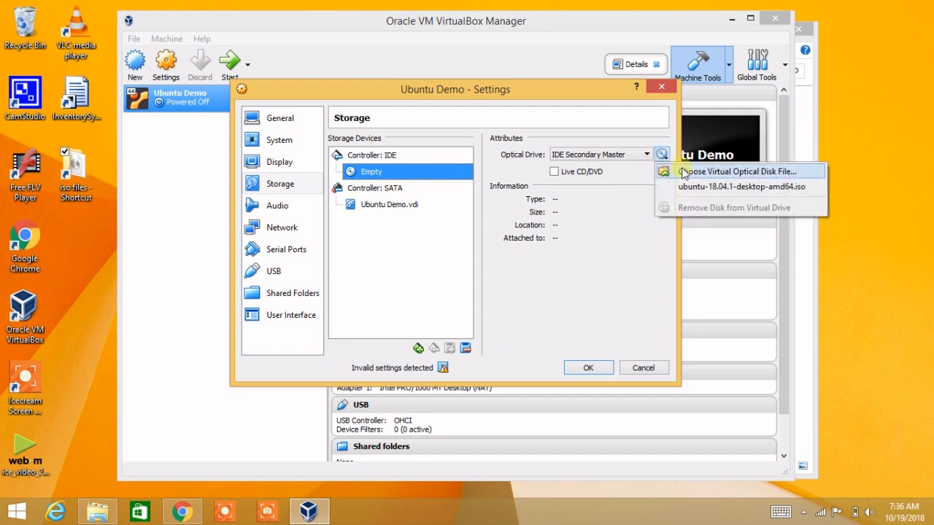
pyautogui.click(692, 173)
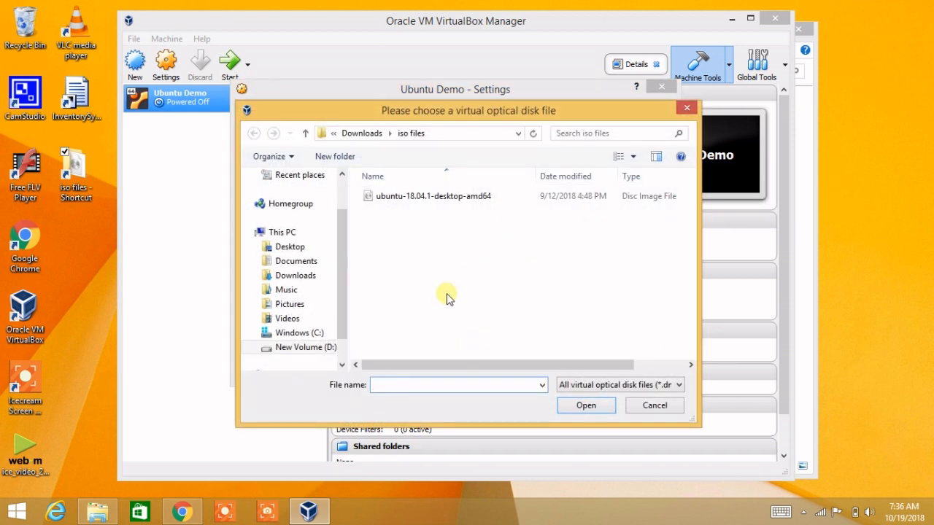
pyautogui.click(446, 134)
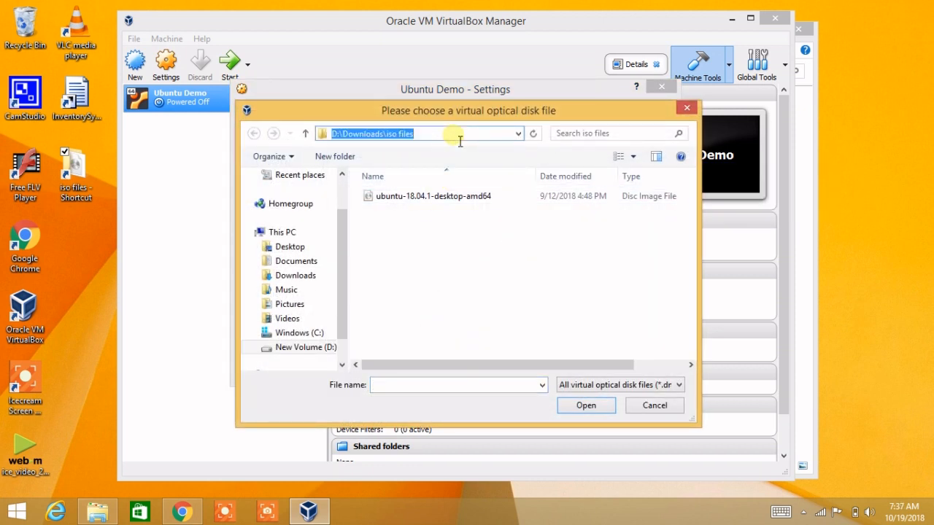
pyautogui.click(442, 197)
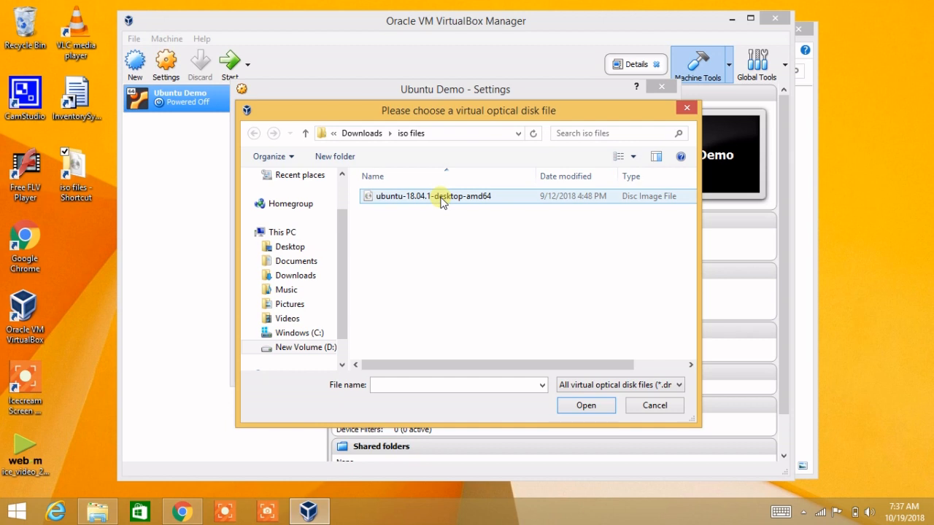
pyautogui.click(442, 197)
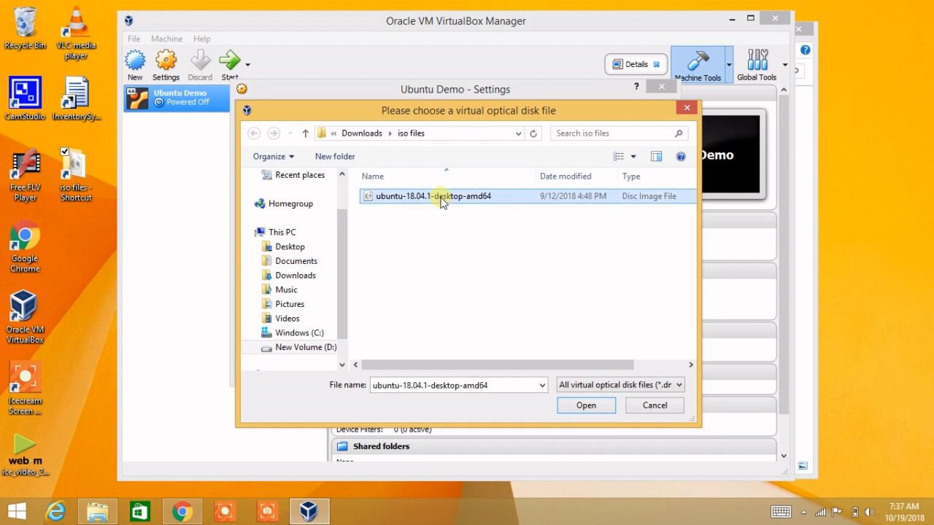
pyautogui.click(586, 407)
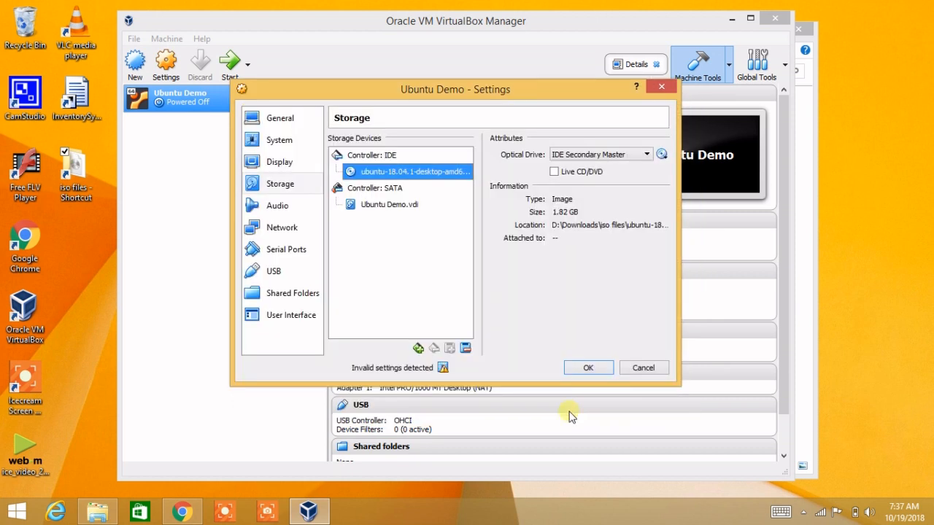
pyautogui.click(590, 367)
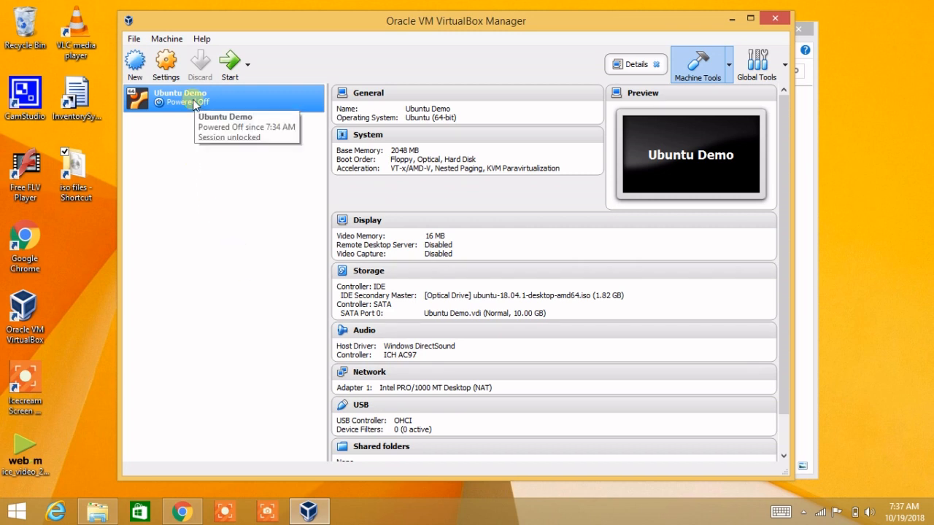
# Step: Start Ubuntu Demo and let it boot from the ISO to the Ubuntu Welcome screen
pyautogui.click(232, 73)
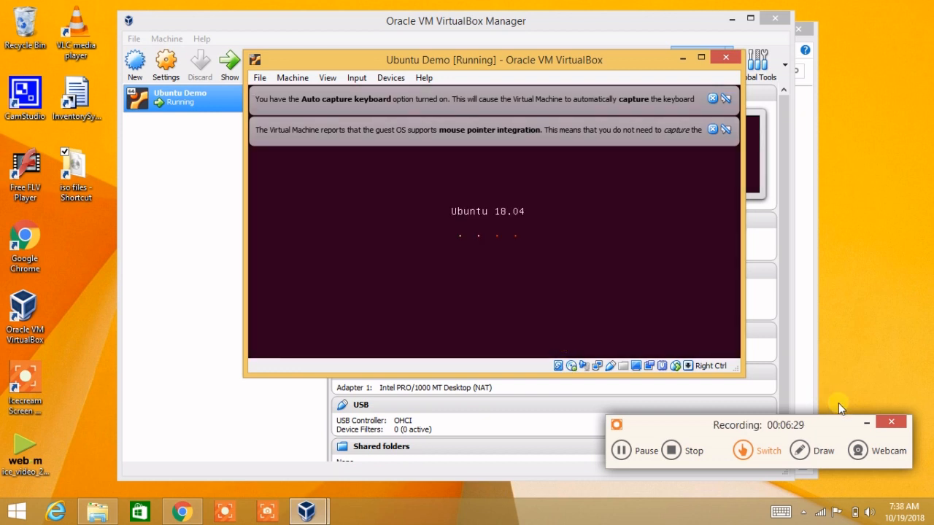
pyautogui.click(866, 422)
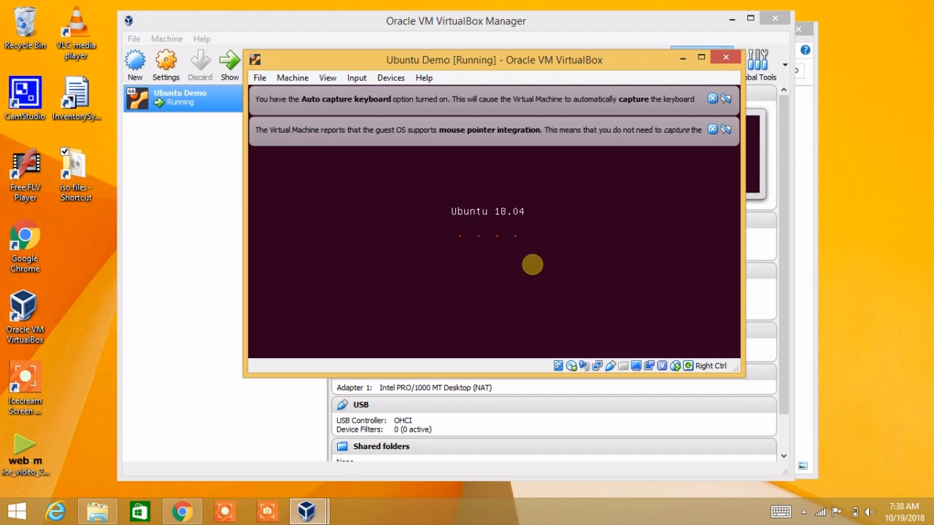
pyautogui.click(225, 513)
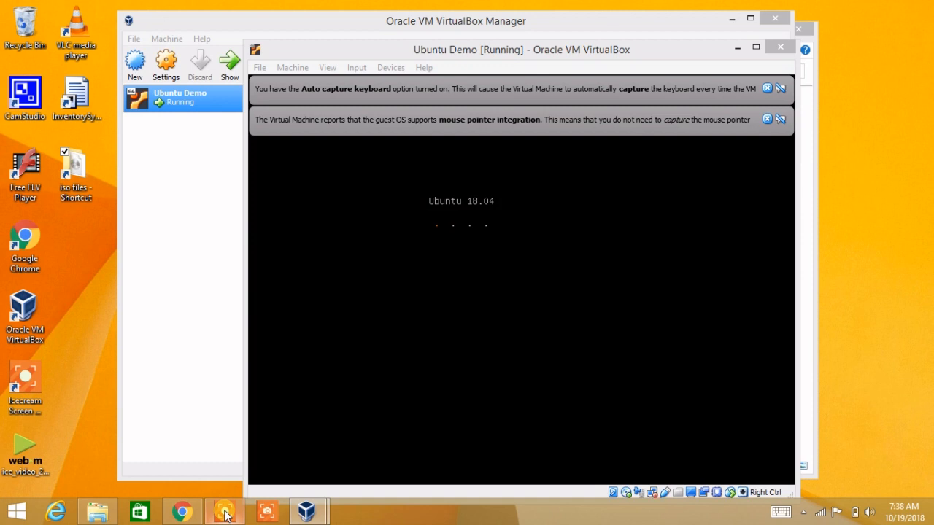
pyautogui.click(803, 513)
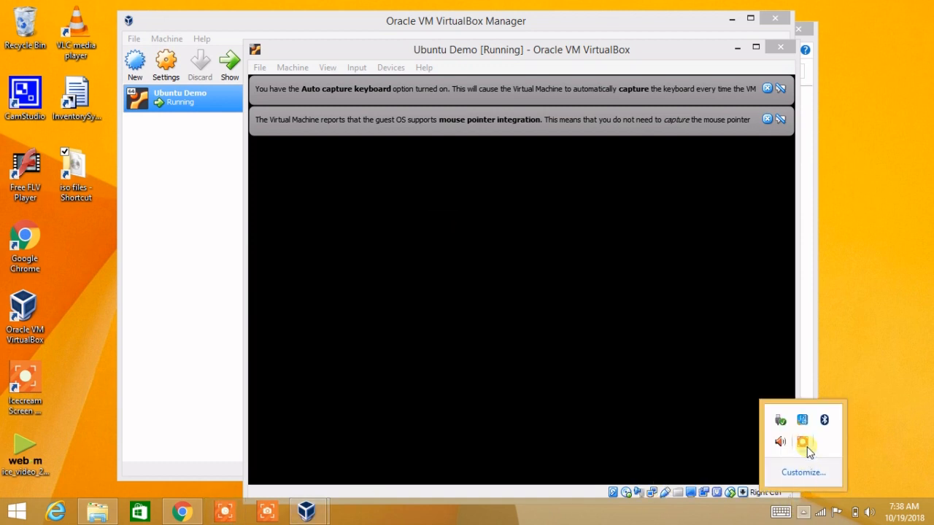
pyautogui.click(882, 456)
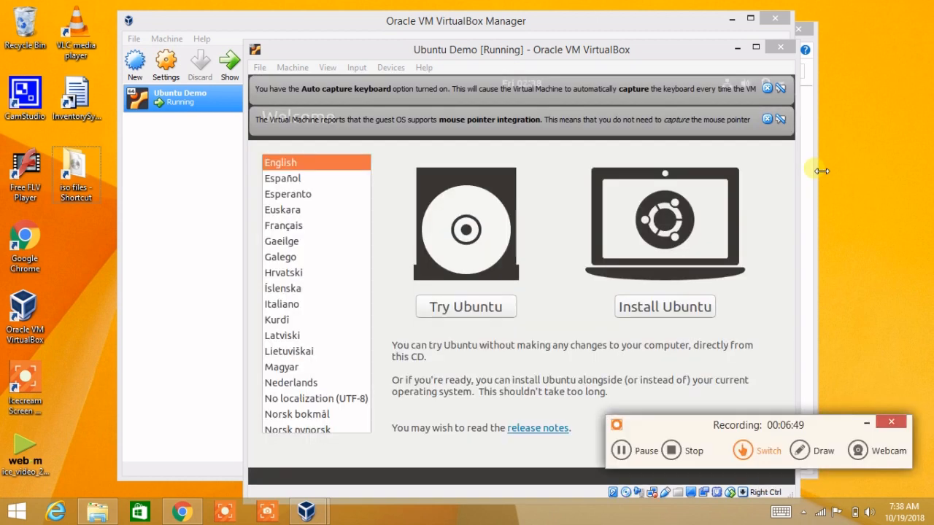
# Step: Dismiss the mouse integration and keyboard capture notices, then choose Install Ubuntu in English
pyautogui.click(867, 423)
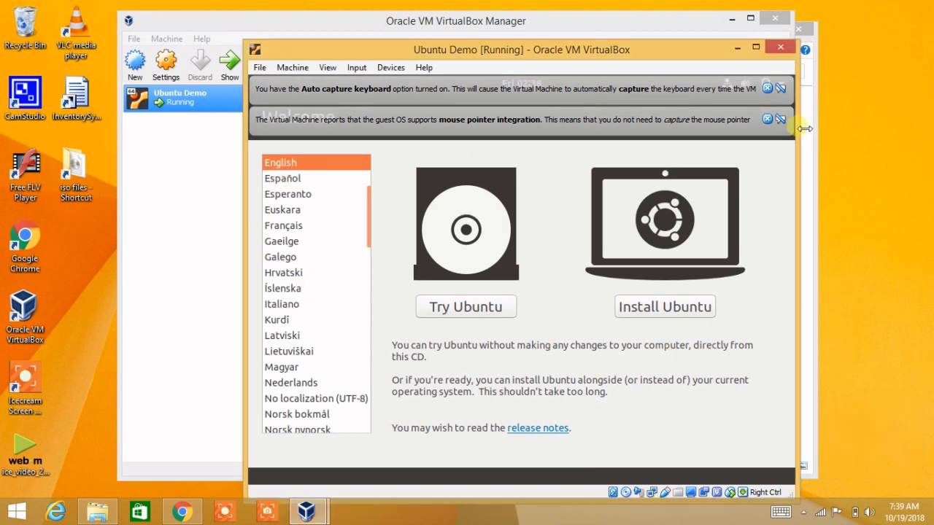
pyautogui.click(768, 119)
pyautogui.click(768, 88)
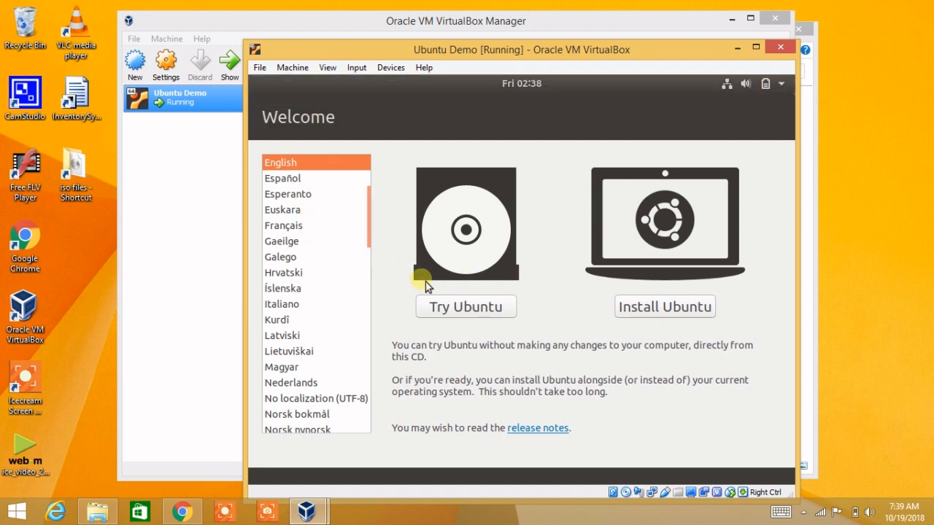
pyautogui.click(667, 312)
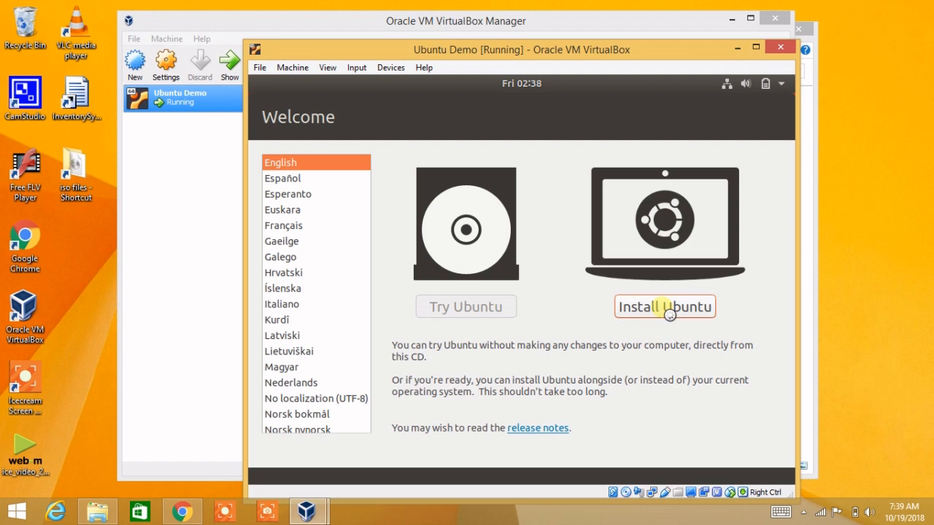
pyautogui.click(867, 410)
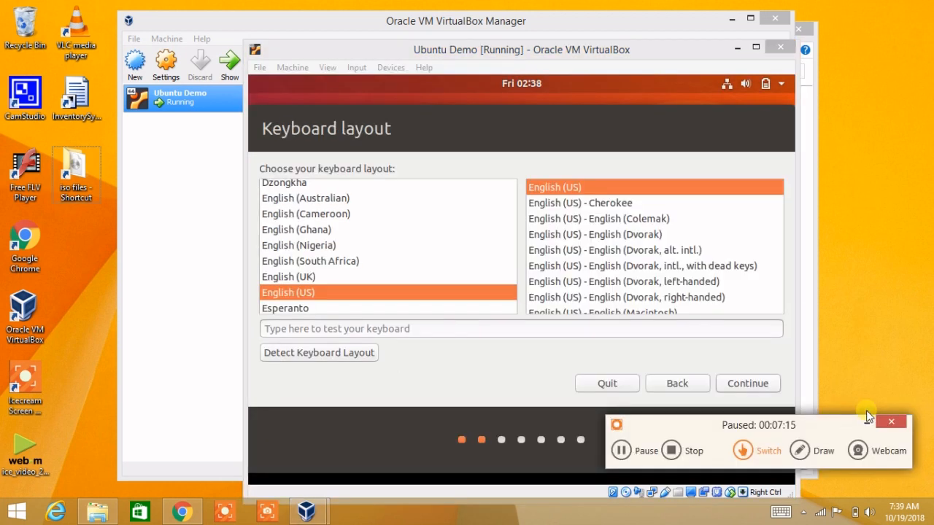
# Step: Keep the English (US) keyboard layout and continue to Updates and other software
pyautogui.click(891, 422)
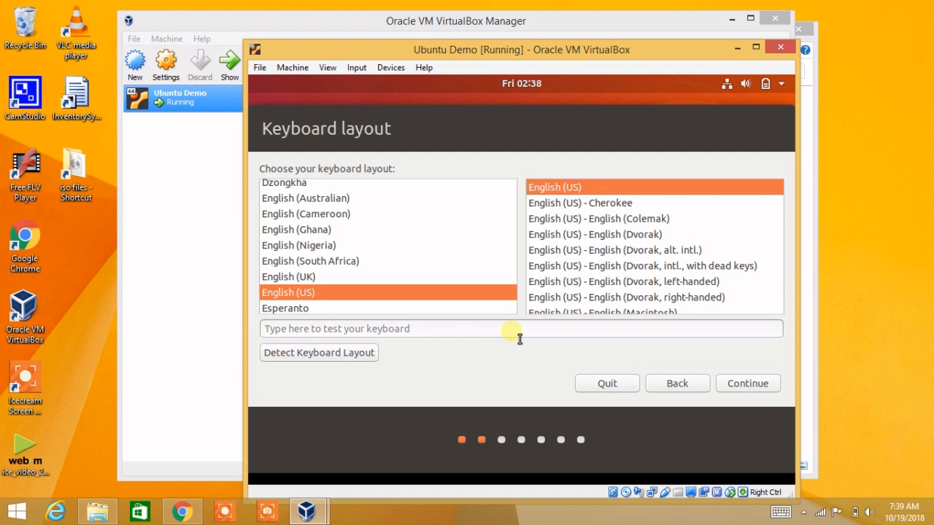
pyautogui.click(748, 390)
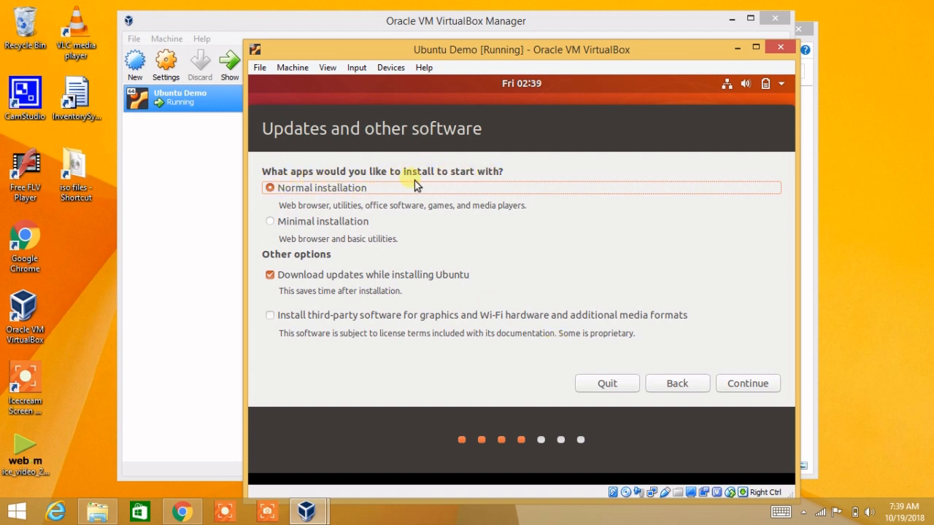
# Step: Enable Install third-party software alongside Normal installation with updates, and continue
pyautogui.click(299, 322)
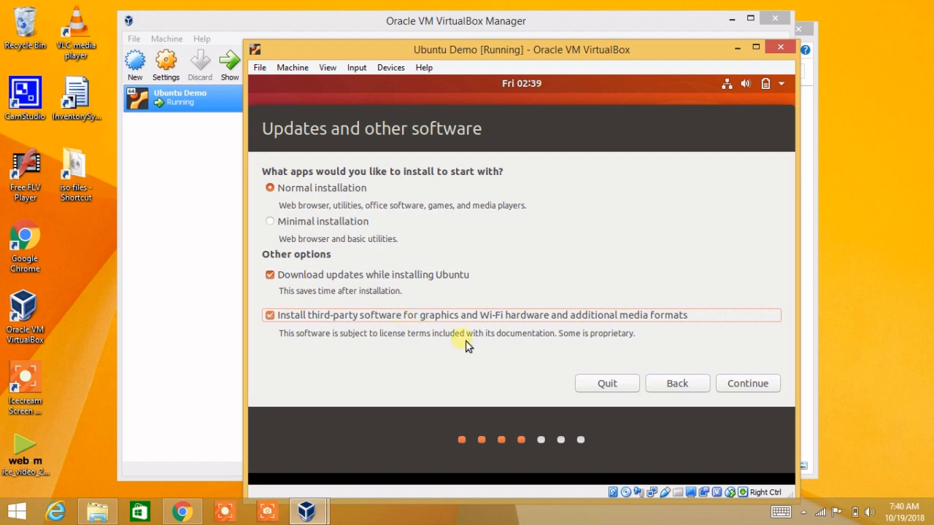
pyautogui.click(767, 391)
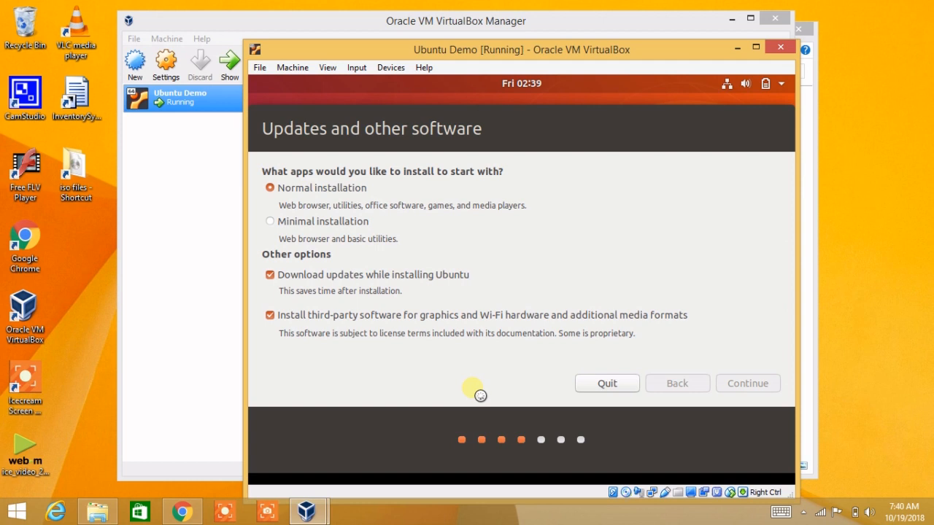
pyautogui.click(844, 422)
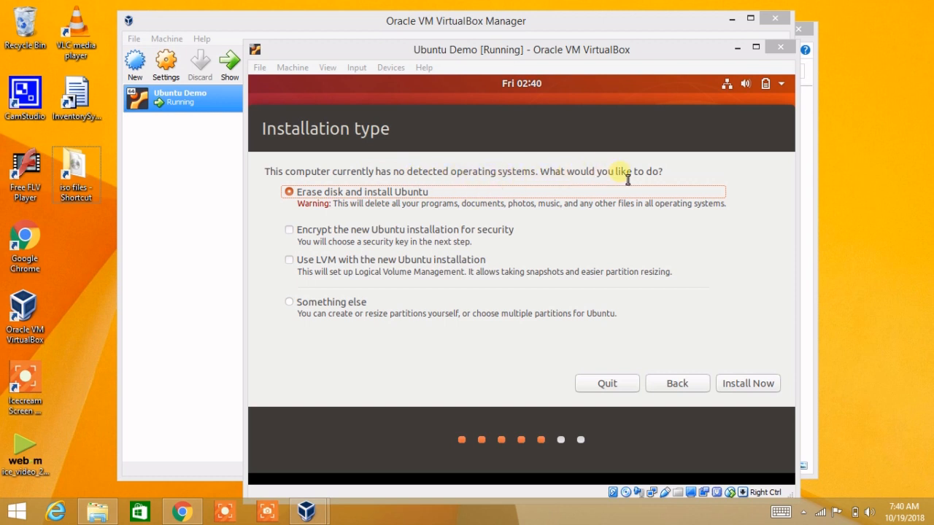
# Step: Choose Erase disk and install Ubuntu, Install Now, and confirm writing the partition changes
pyautogui.click(358, 202)
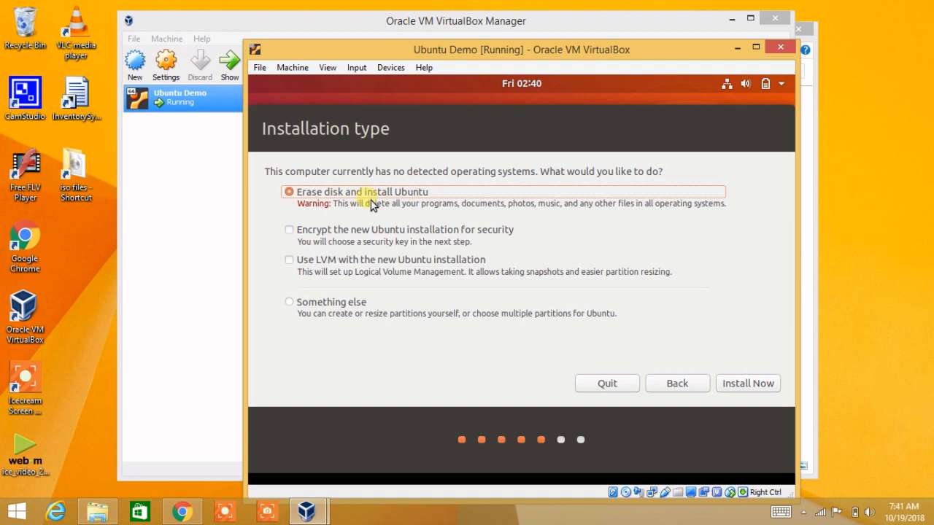
pyautogui.click(766, 387)
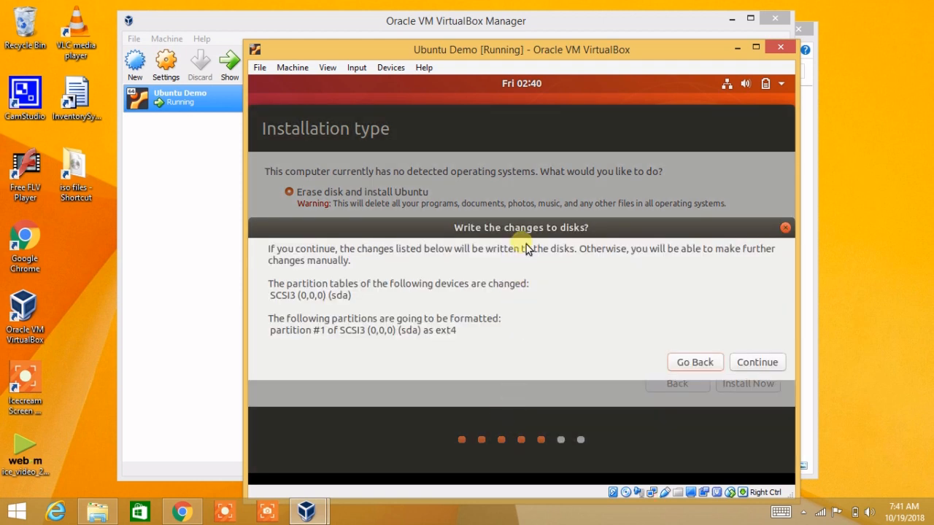
pyautogui.moveTo(533, 233); pyautogui.dragTo(534, 221)
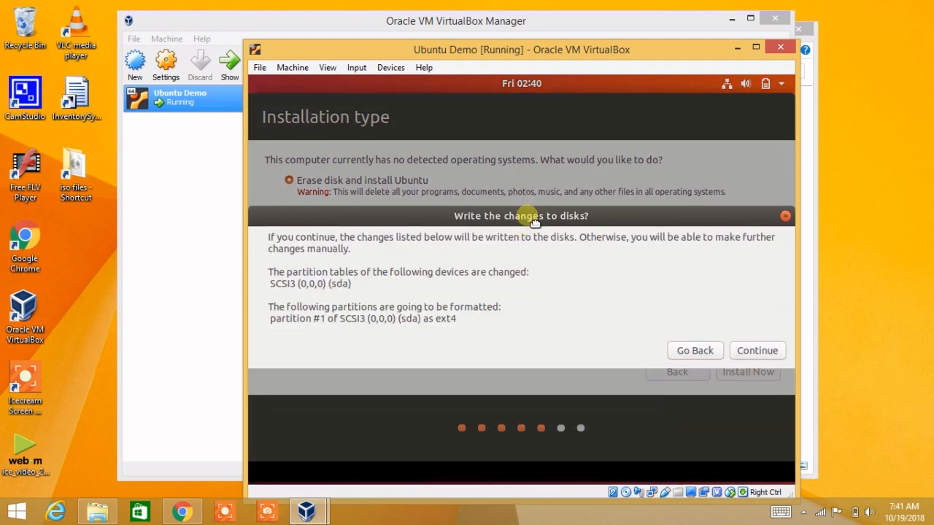
pyautogui.click(764, 356)
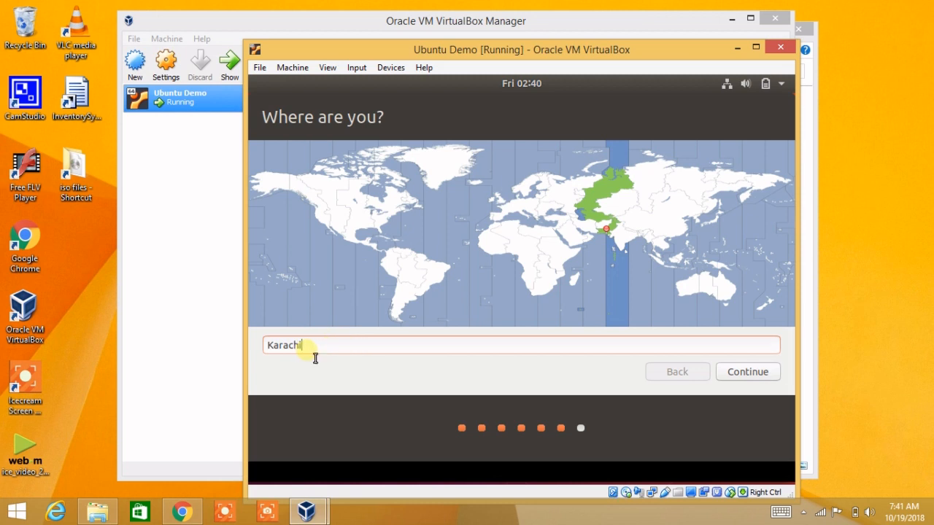
# Step: Select Karachi as the time zone on the map and continue to account setup
pyautogui.click(417, 280)
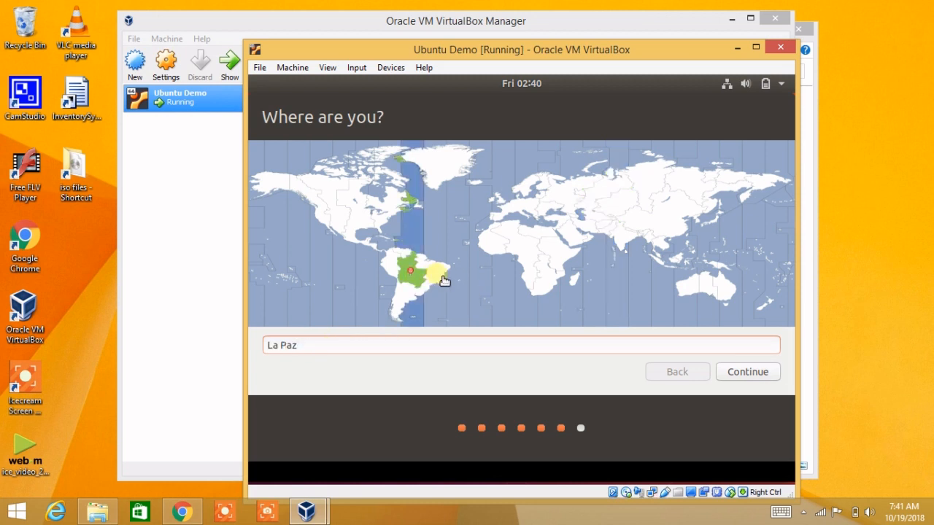
pyautogui.click(443, 281)
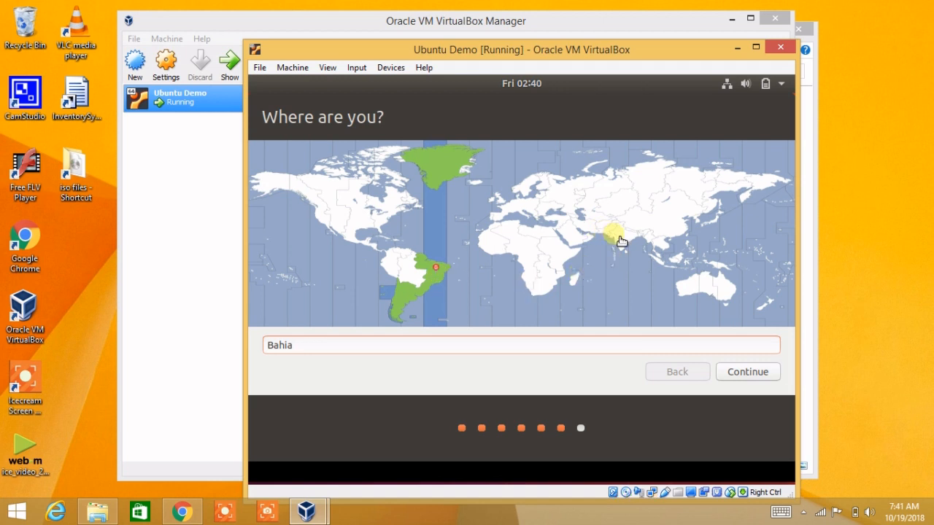
pyautogui.click(618, 251)
pyautogui.click(617, 223)
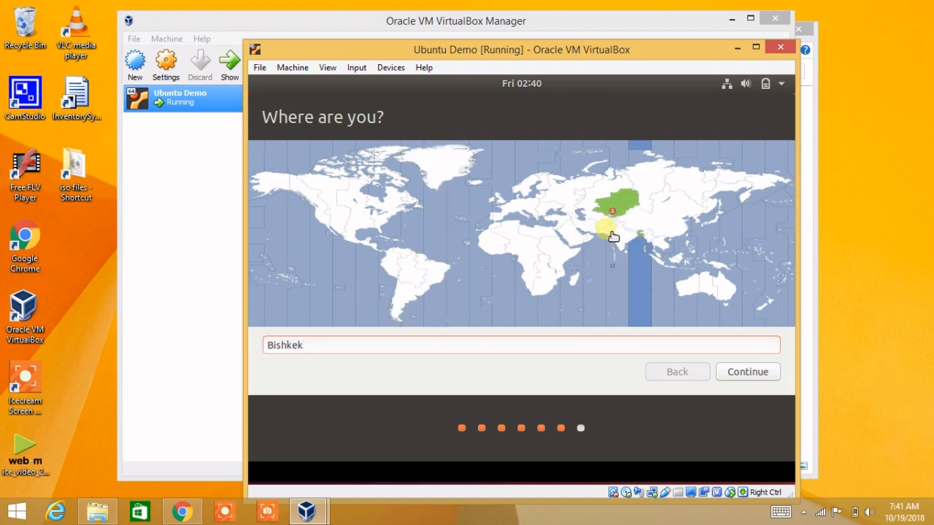
pyautogui.click(615, 236)
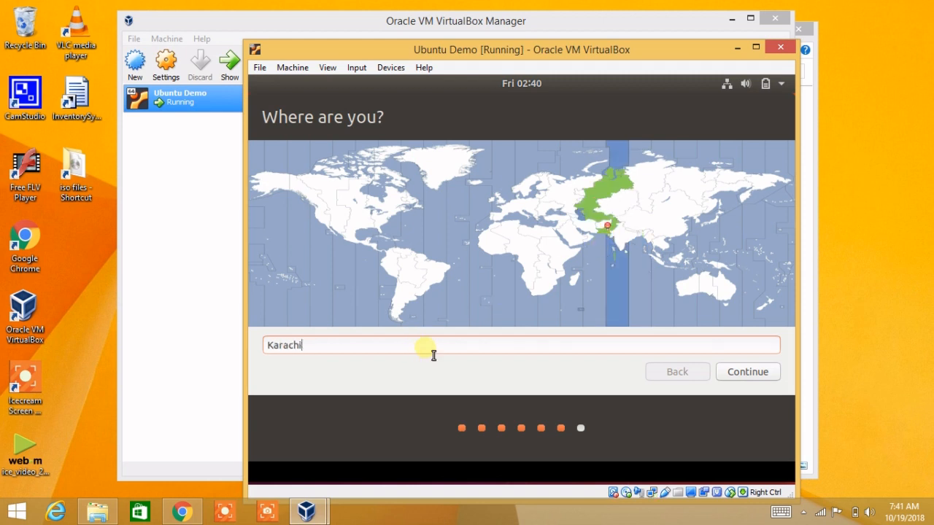
pyautogui.click(743, 379)
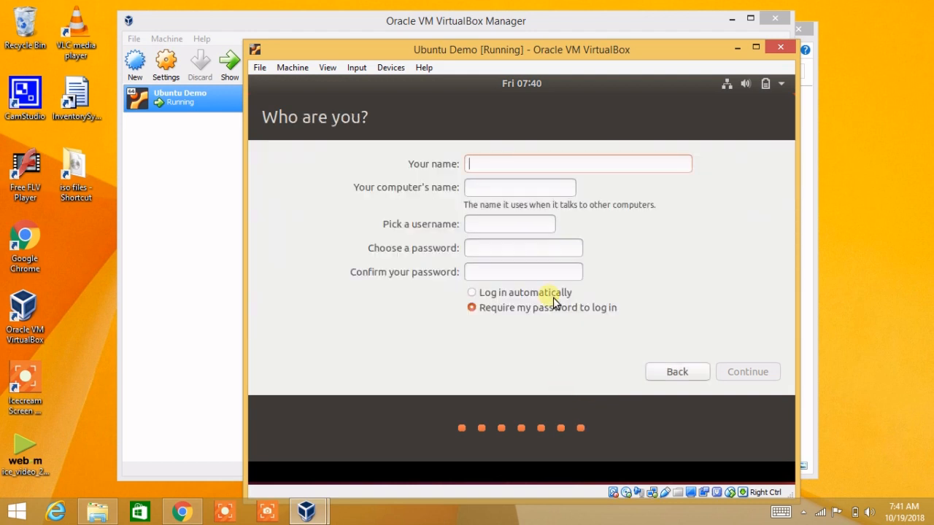
# Step: Enter the user's name, trim '-VirtualBox' from the computer name, set the account password, and continue
pyautogui.write('zia')
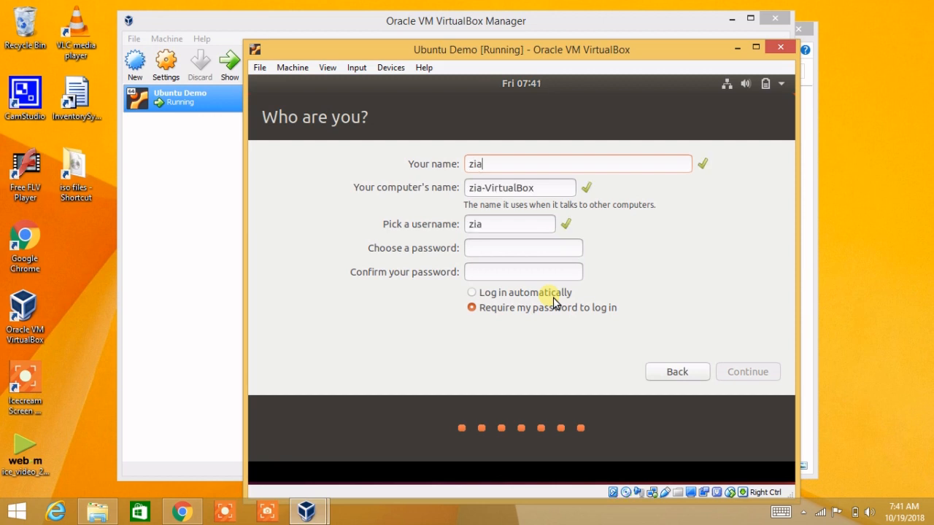
pyautogui.doubleClick(496, 188)
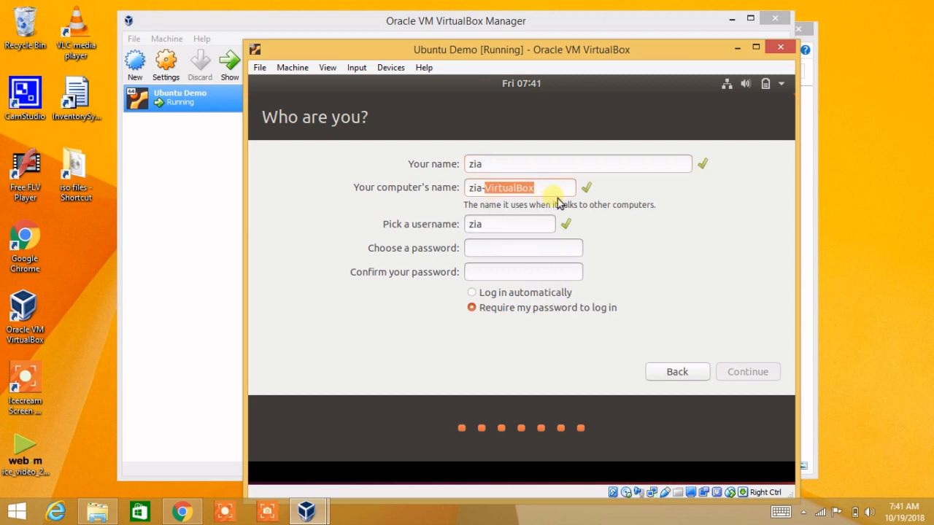
pyautogui.press('BackSpace')
pyautogui.press('BackSpace')
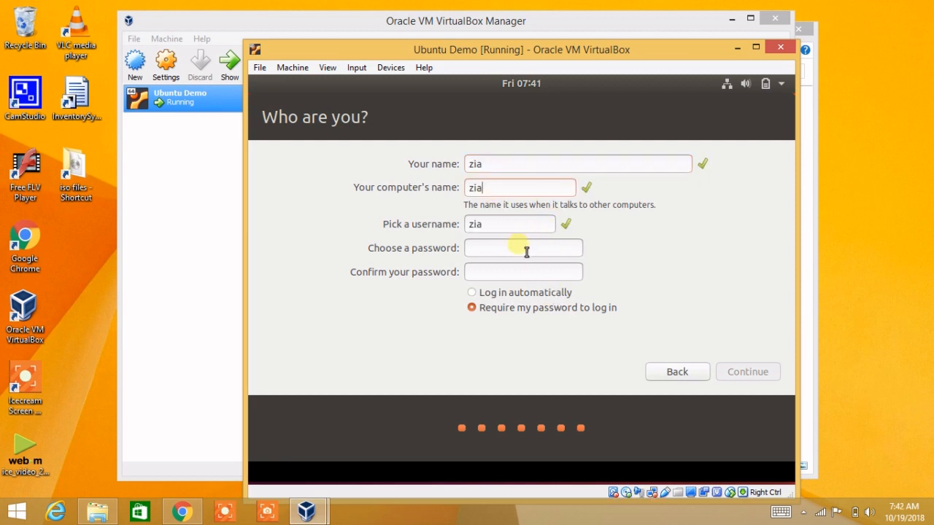
pyautogui.click(526, 253)
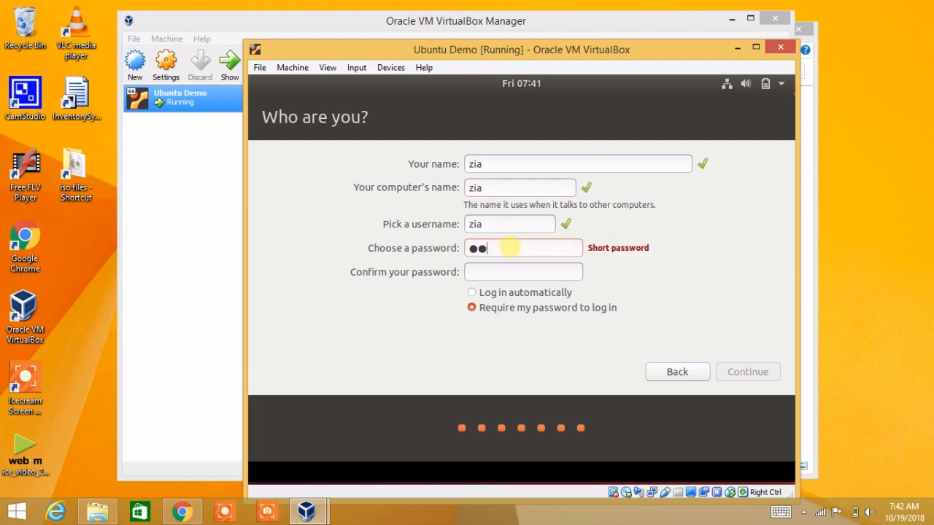
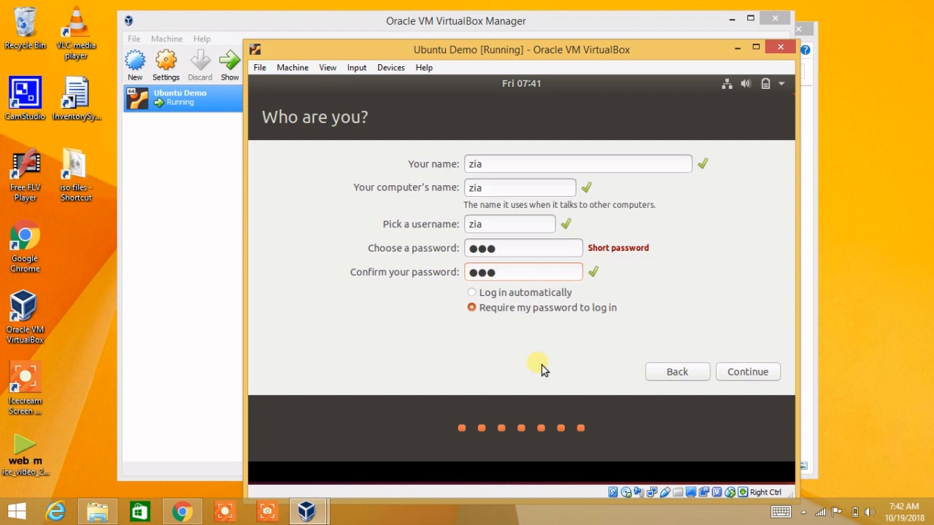
pyautogui.click(732, 377)
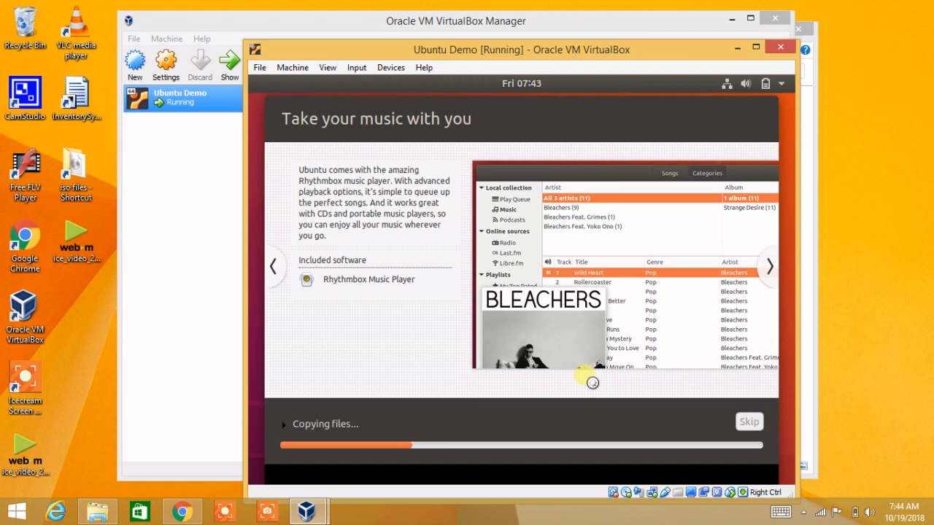
# Step: Wait for the file copy to finish until the Installation Complete notice appears
pyautogui.click(105, 375)
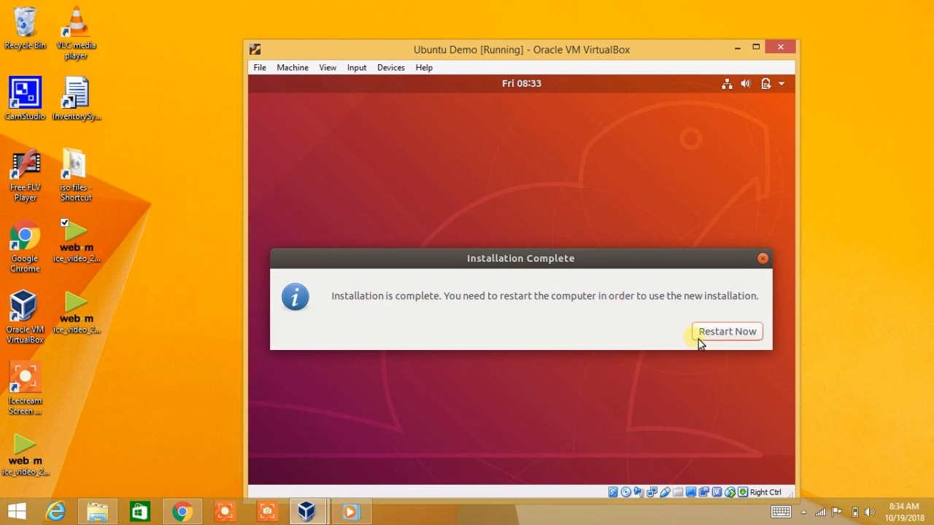
# Step: Choose Restart Now in the Installation Complete notice to reboot the guest
pyautogui.click(737, 337)
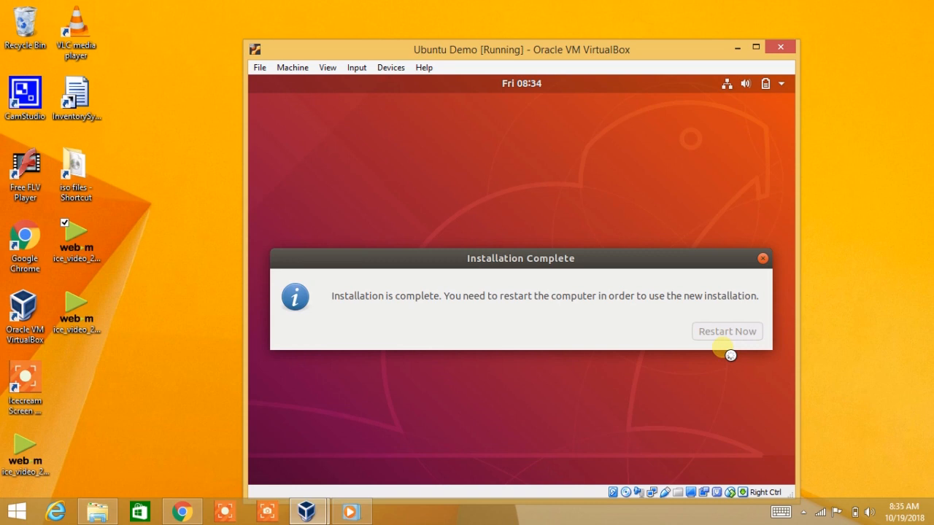
pyautogui.click(846, 352)
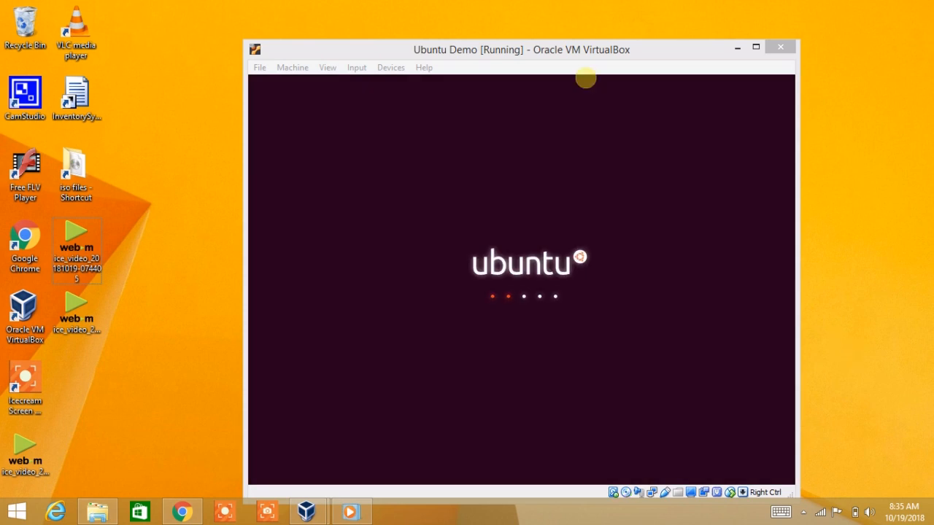
# Step: Confirm the remove-installation-medium prompt with Enter so the guest reboots
pyautogui.moveTo(607, 52); pyautogui.dragTo(589, 32)
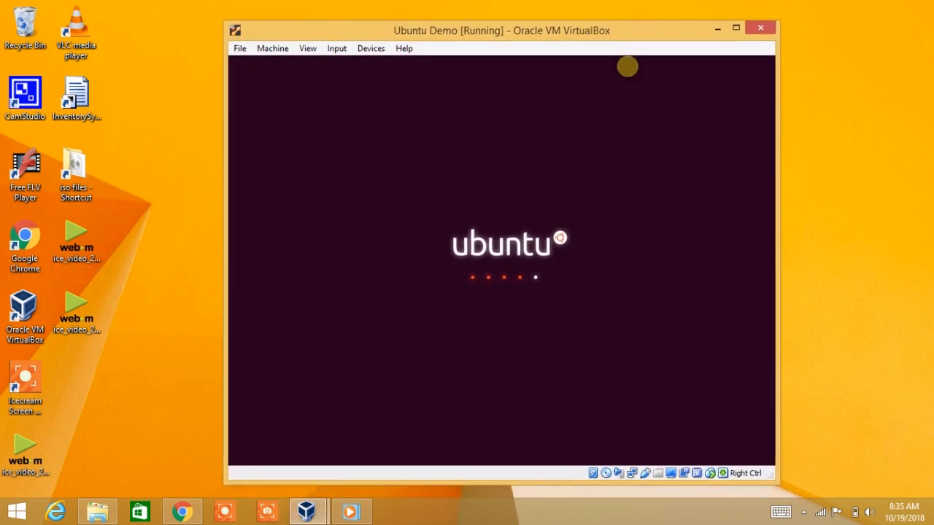
pyautogui.click(883, 362)
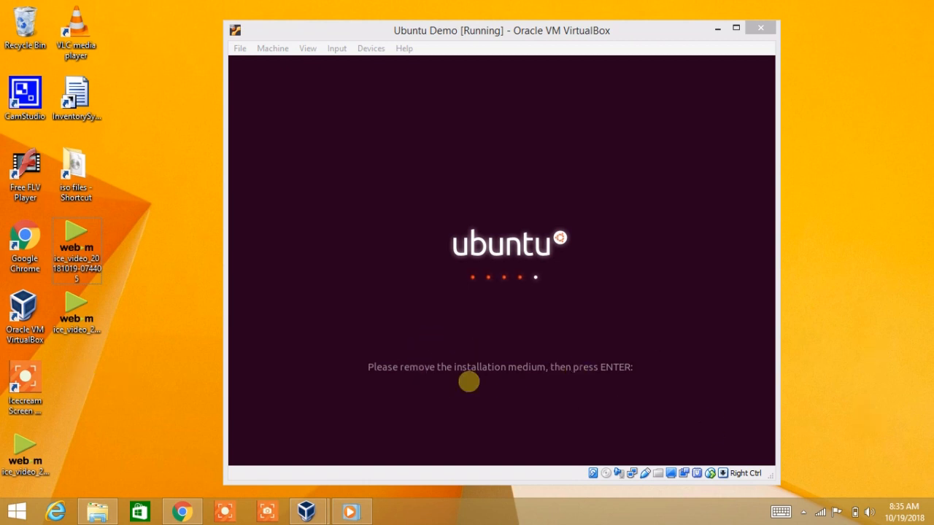
pyautogui.click(424, 403)
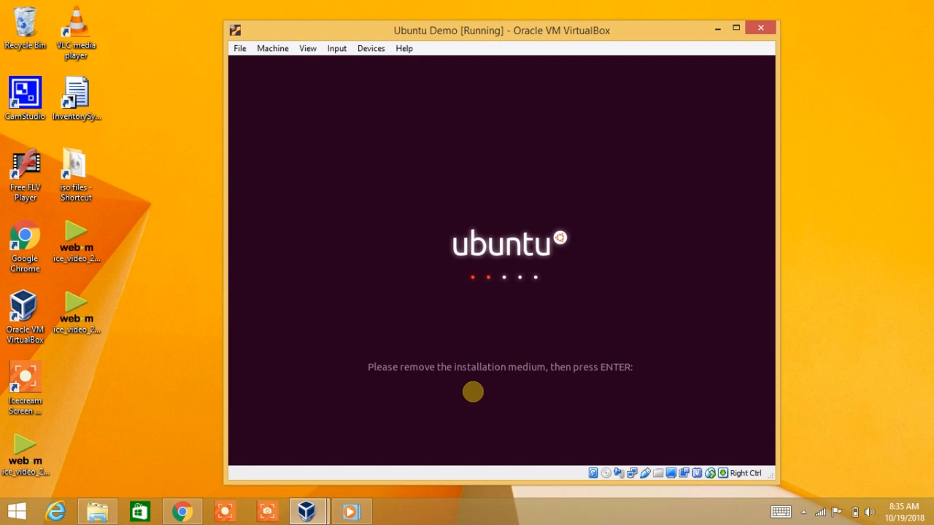
pyautogui.press('Return')
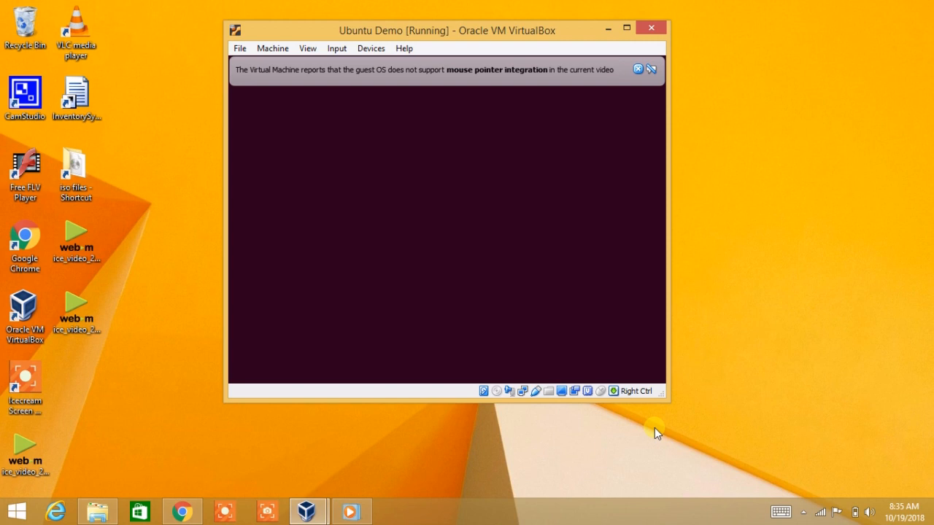
# Step: Dismiss the pointer integration notice and enlarge the VM window from its corner
pyautogui.click(638, 69)
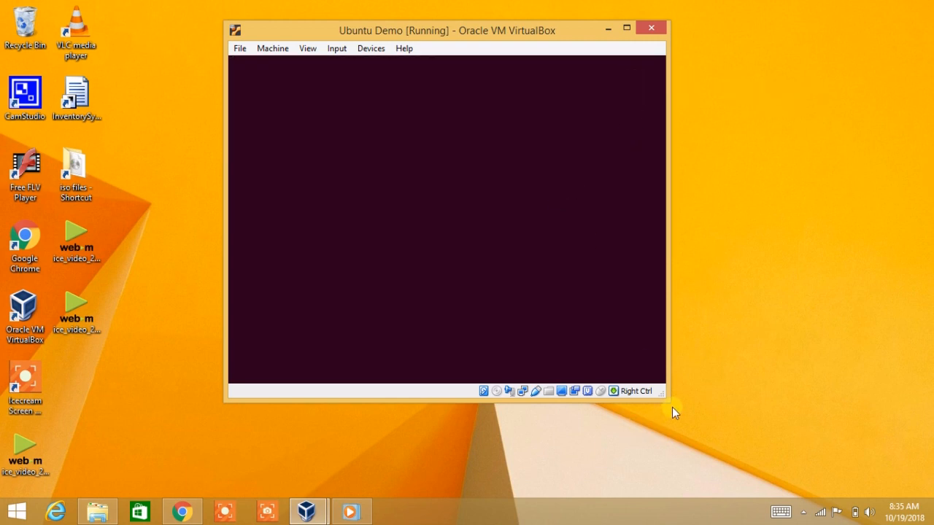
pyautogui.moveTo(673, 407); pyautogui.dragTo(780, 459)
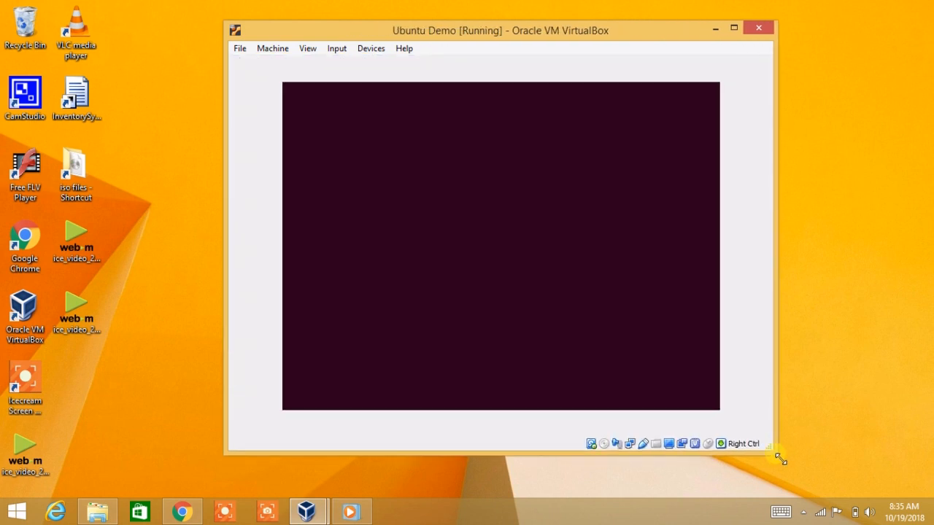
pyautogui.click(881, 347)
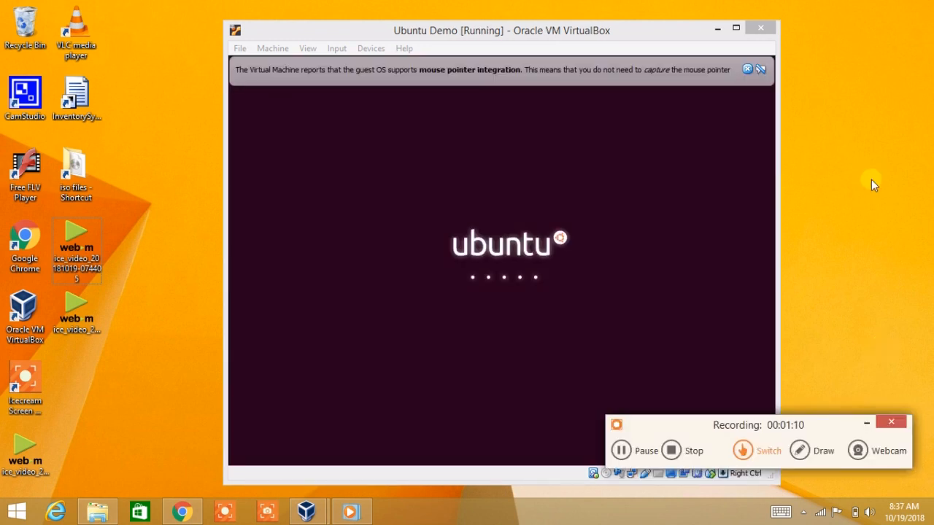
# Step: Sign in to the new user account with its password and dismiss the pointer integration notice
pyautogui.click(866, 422)
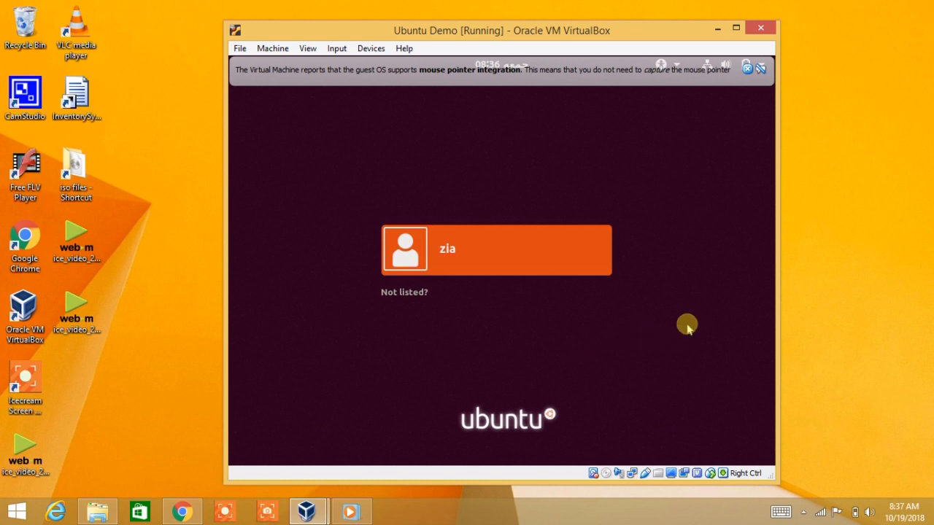
pyautogui.click(470, 260)
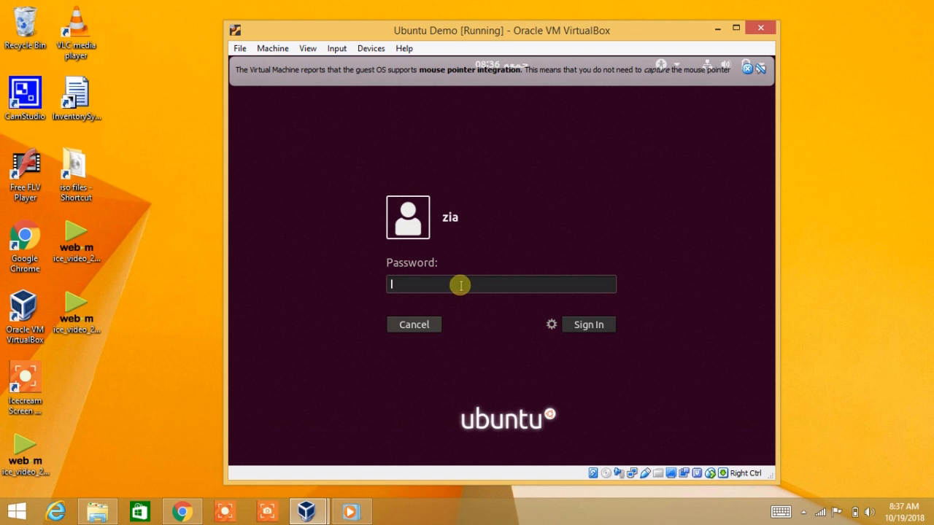
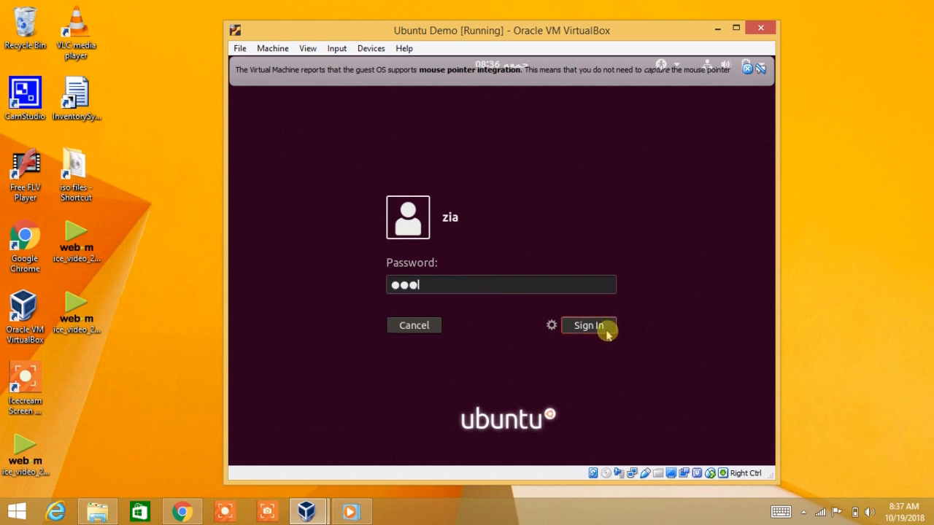
pyautogui.click(601, 328)
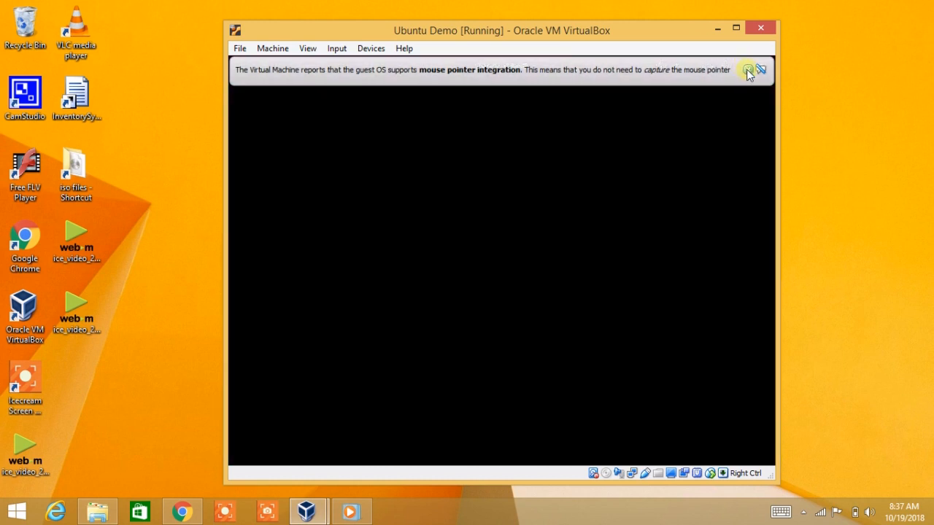
pyautogui.click(747, 70)
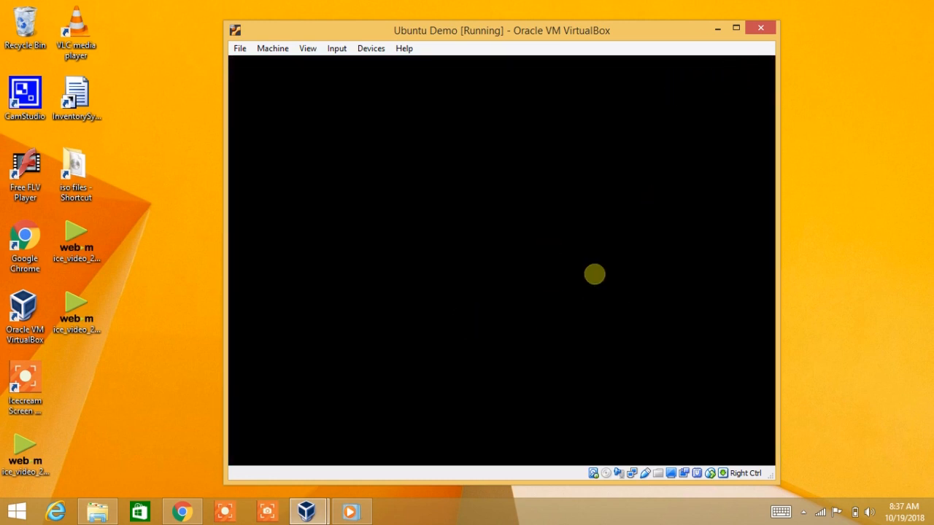
pyautogui.moveTo(885, 397); pyautogui.dragTo(861, 408)
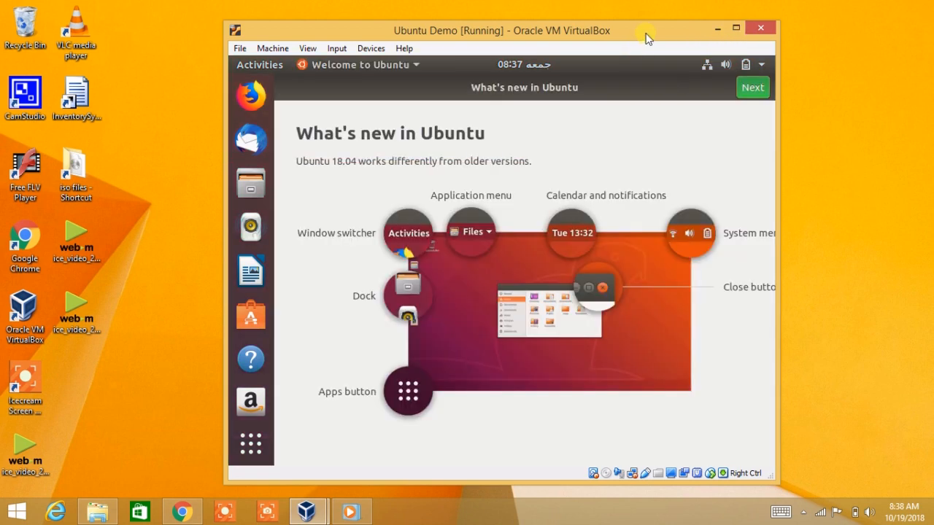
# Step: Advance the Welcome to Ubuntu tour past Livepatch to Help improve Ubuntu, then minimize the VM window
pyautogui.moveTo(646, 38); pyautogui.dragTo(651, 28)
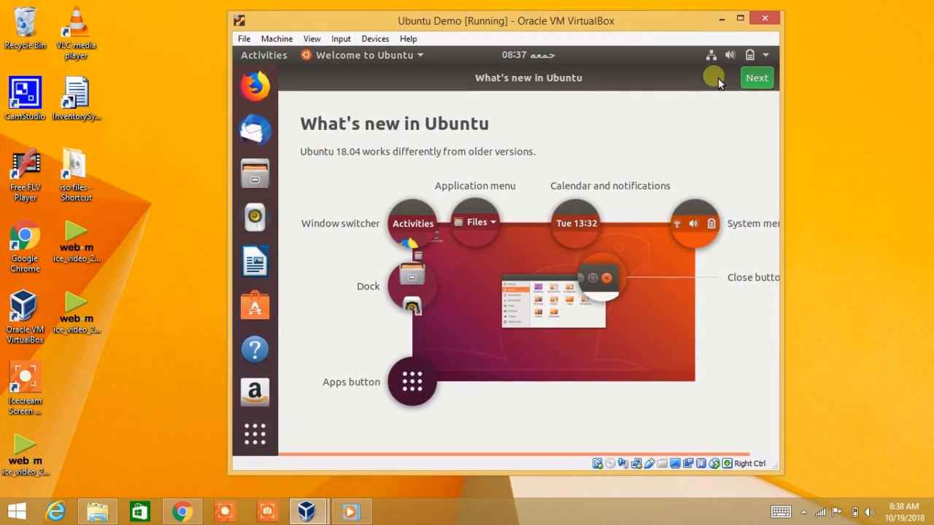
pyautogui.click(766, 82)
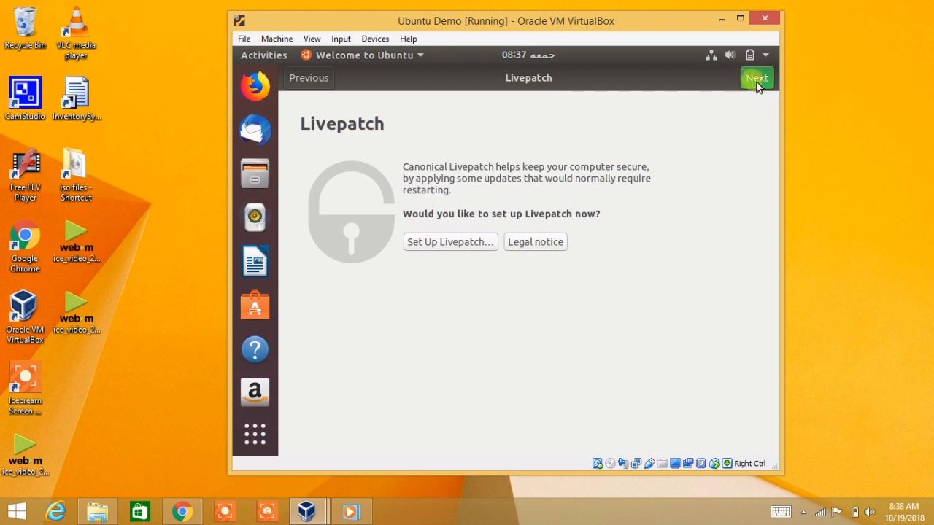
pyautogui.click(757, 79)
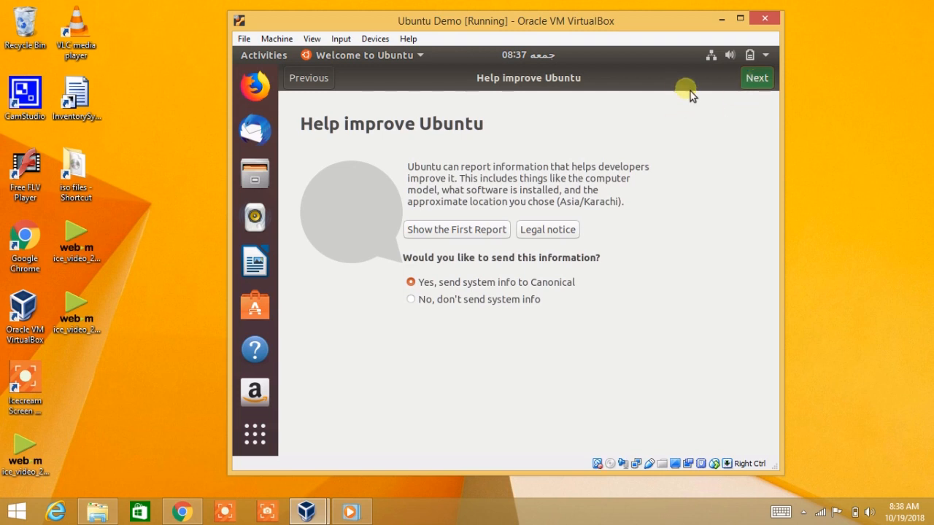
pyautogui.click(722, 20)
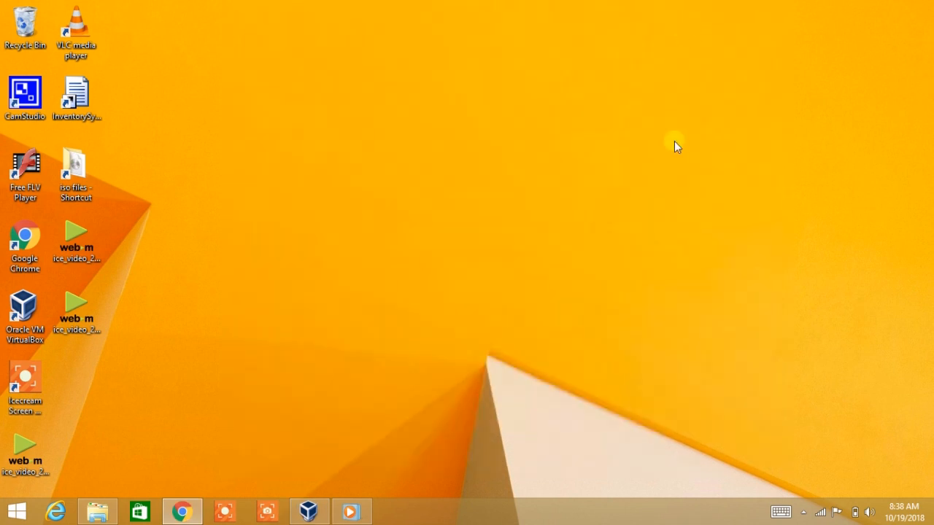
# Step: Restore the 'Ubuntu Demo [Running]' VM from the taskbar so it fills the screen
pyautogui.moveTo(308, 511)
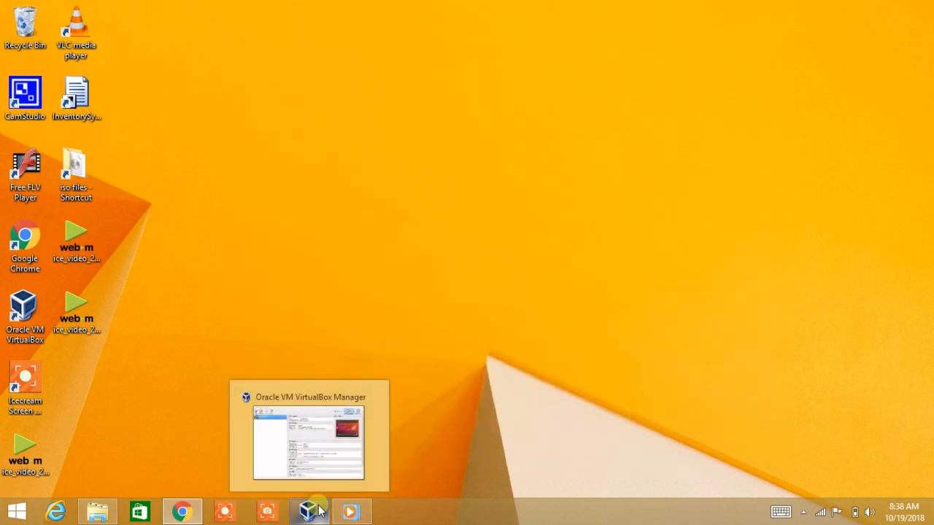
pyautogui.click(334, 469)
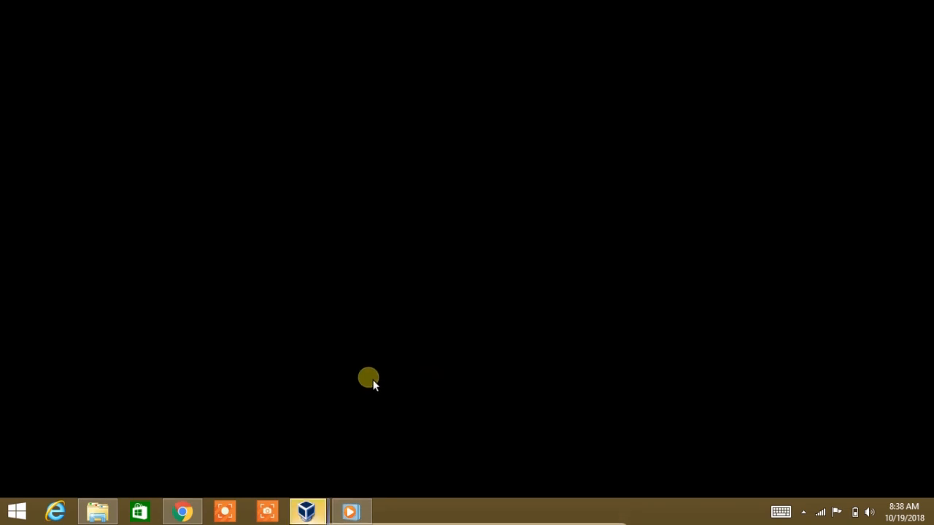
pyautogui.moveTo(306, 512)
pyautogui.click(353, 442)
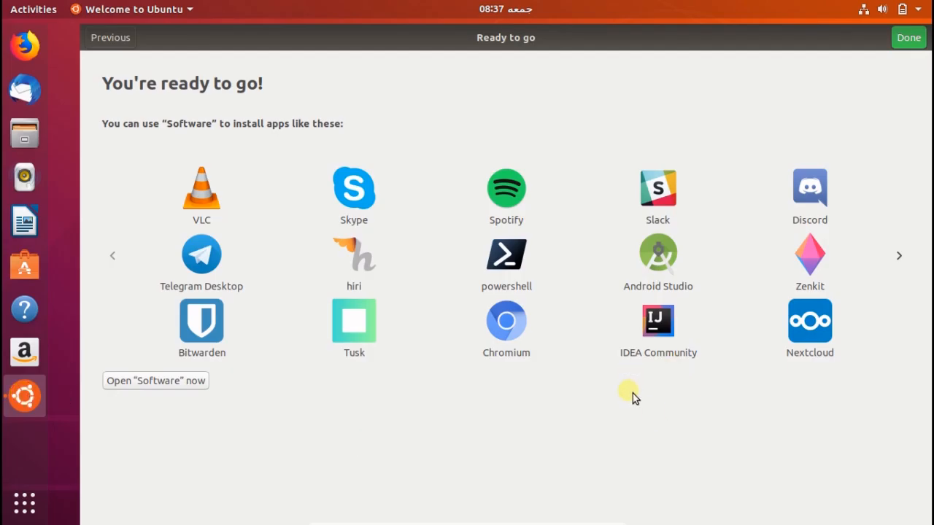
# Step: Close the welcome tour with Done and launch Firefox from the dock
pyautogui.click(912, 36)
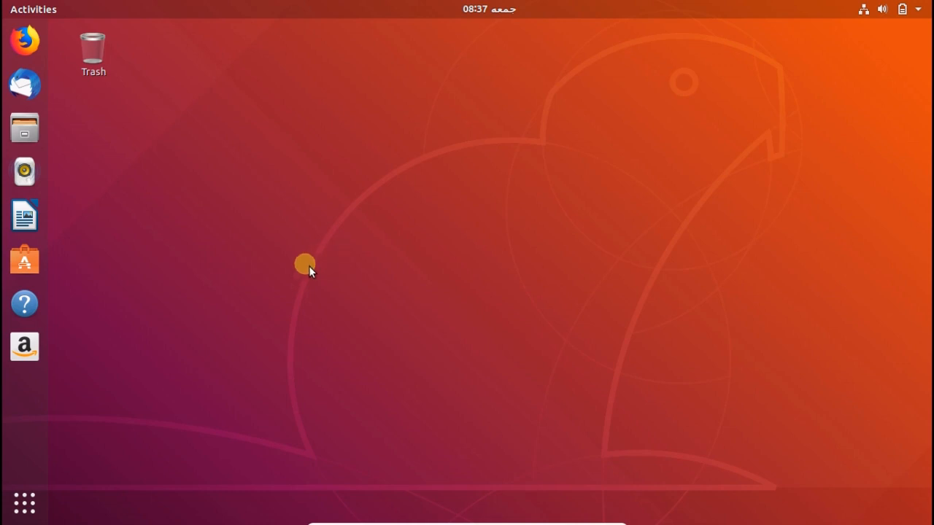
pyautogui.click(39, 52)
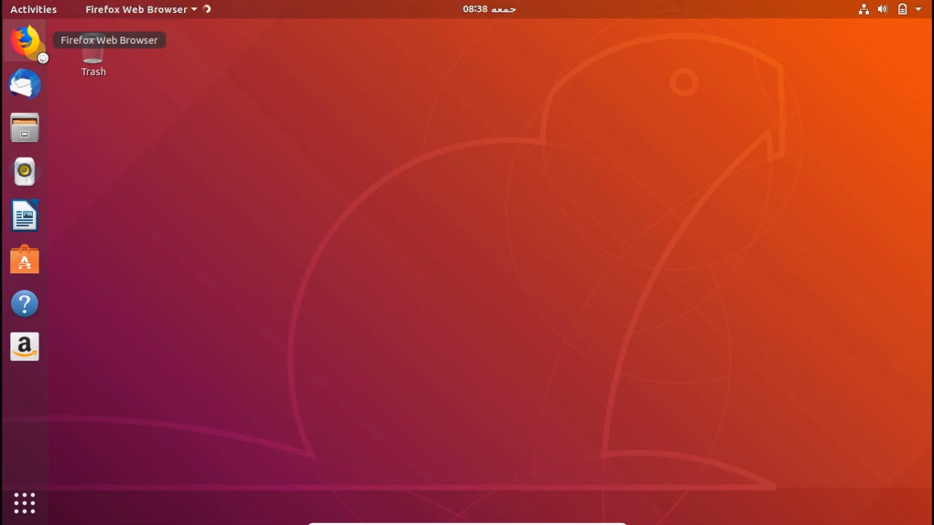